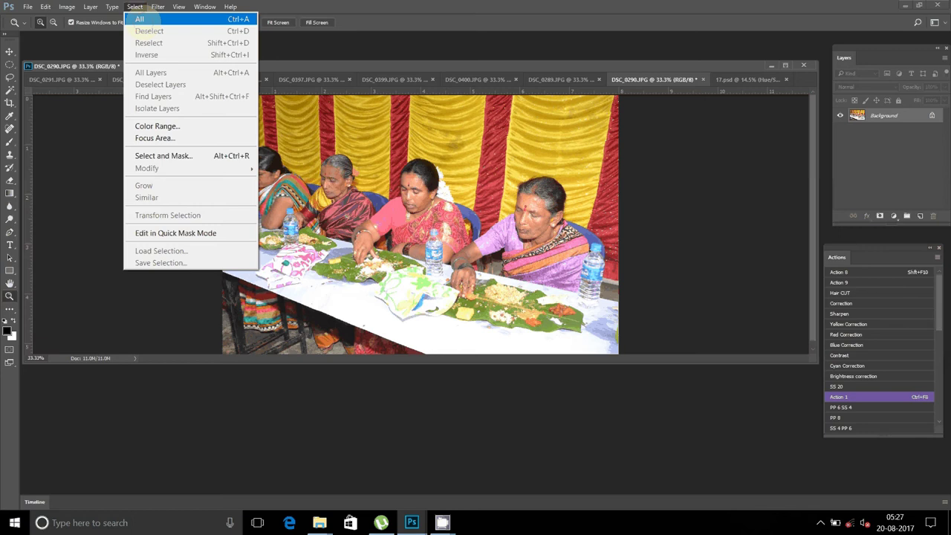
Cut the whole DSC_0290 photo and close it without saving
left_click(138, 19)
key("BackSpace")
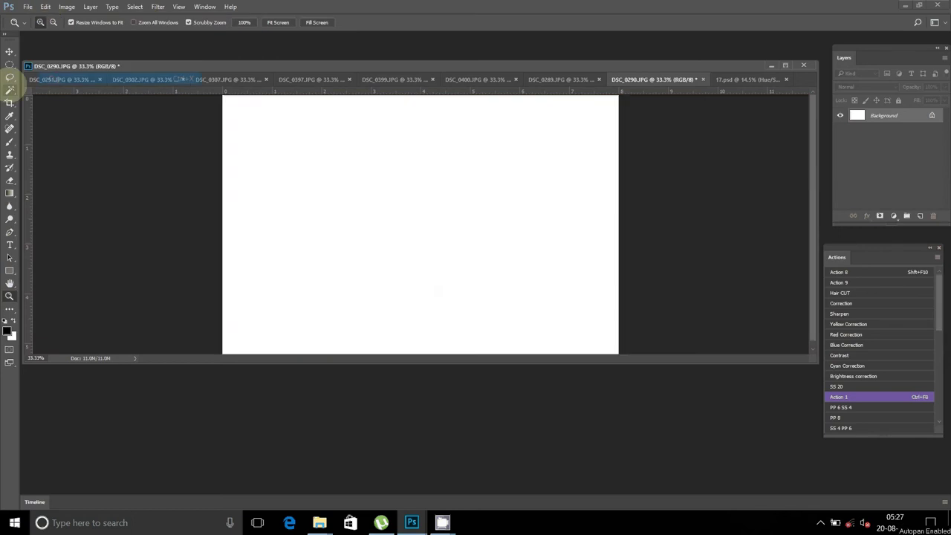
left_click(702, 80)
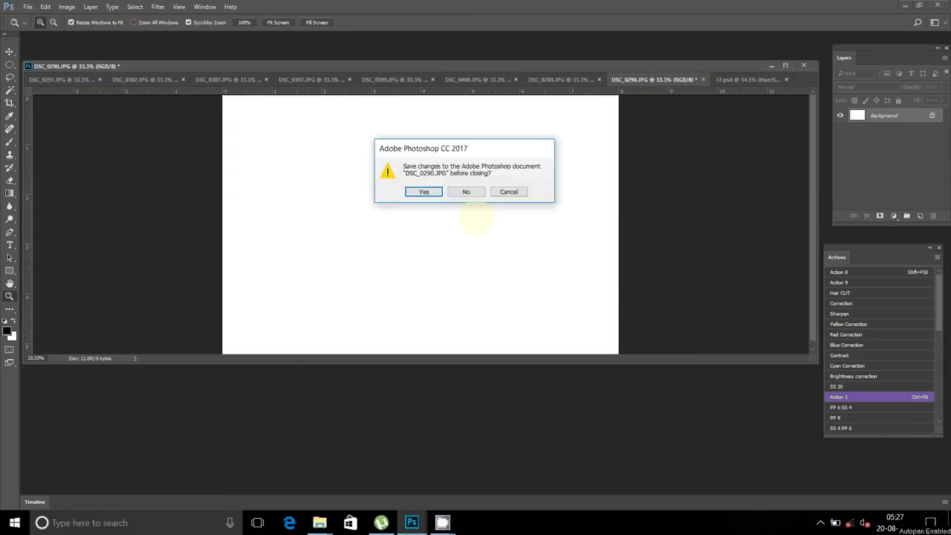
left_click(458, 190)
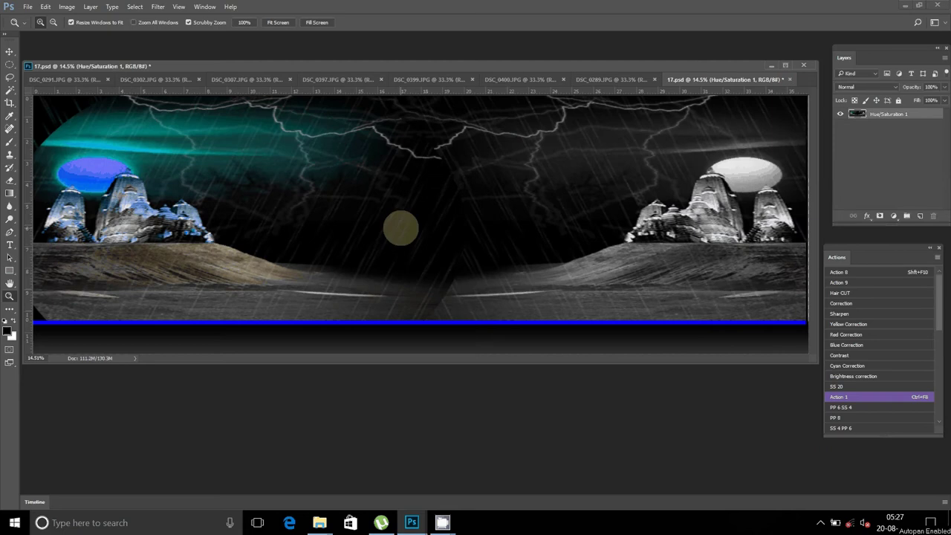
Fit 17.psd on screen and paste the photo in as Layer 1
left_click(371, 203)
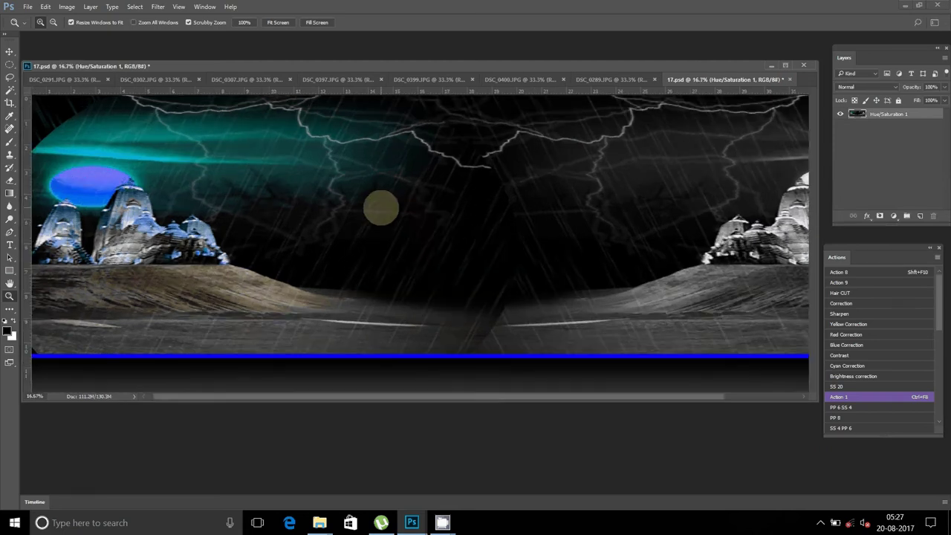
right_click(381, 209)
left_click(400, 214)
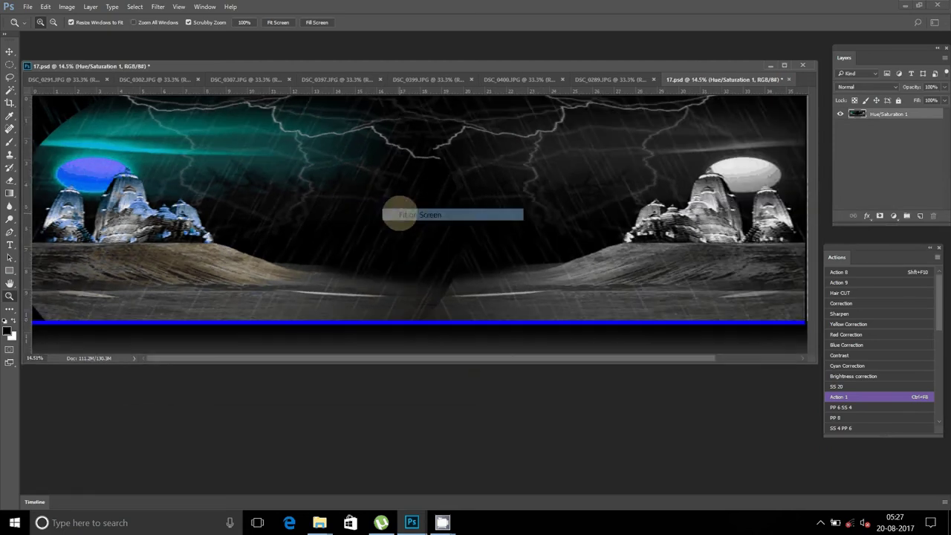
left_click(45, 7)
left_click(46, 110)
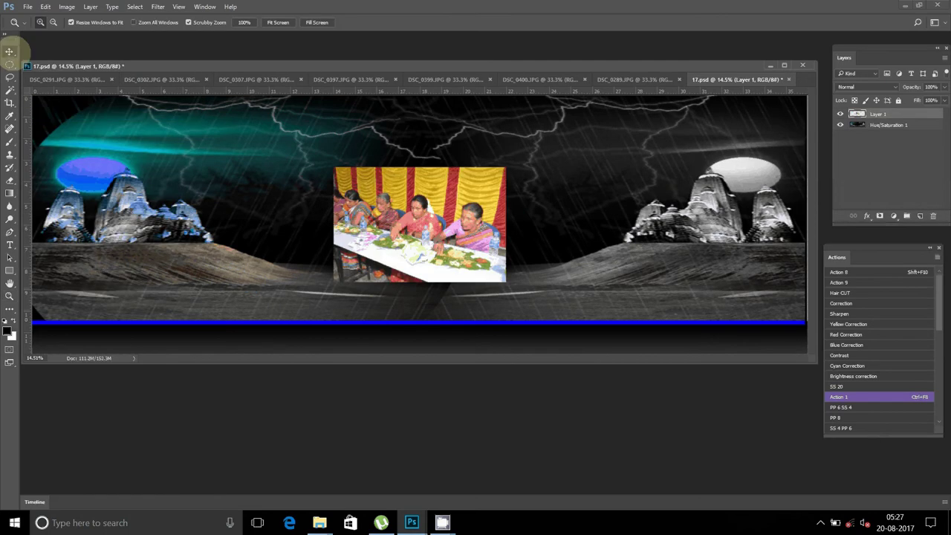
Shift the DSC_0290 photo right, float DSC_0289 over 17.psd and set its image size
left_click(10, 51)
left_click_drag(448, 210, 735, 262)
left_click_drag(633, 79, 644, 74)
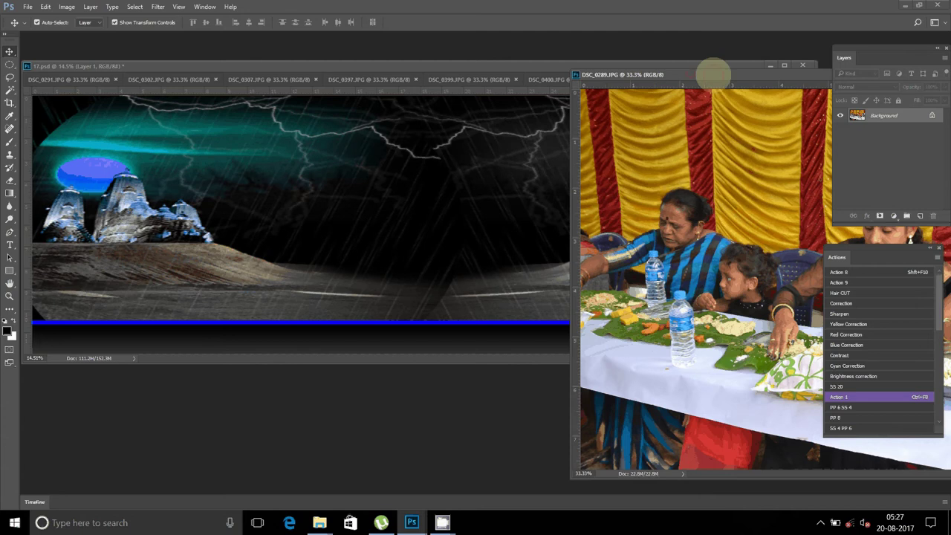
left_click_drag(712, 75, 249, 97)
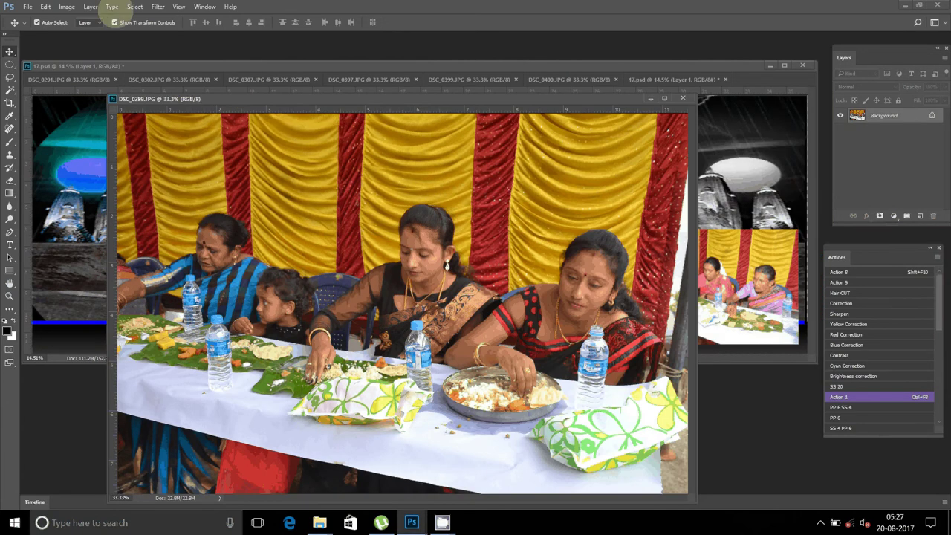
left_click(67, 7)
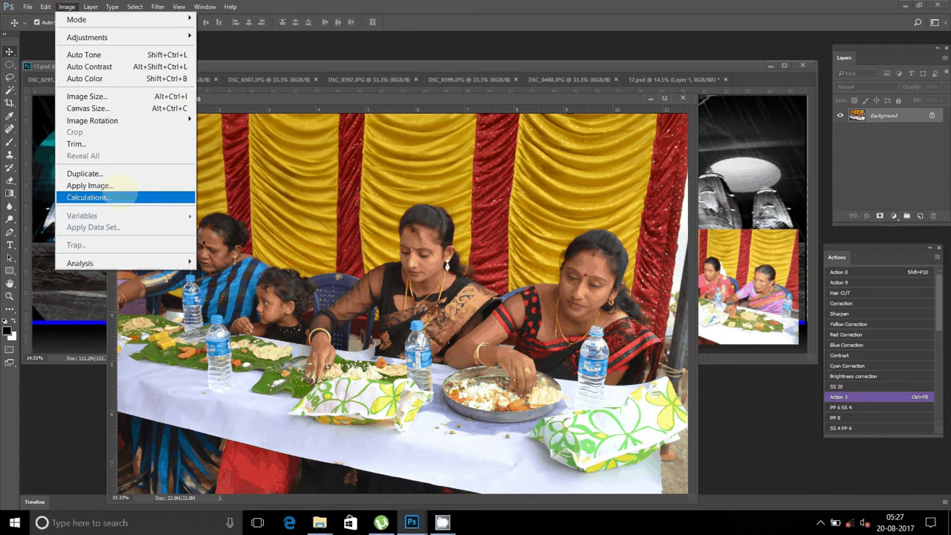
left_click(87, 96)
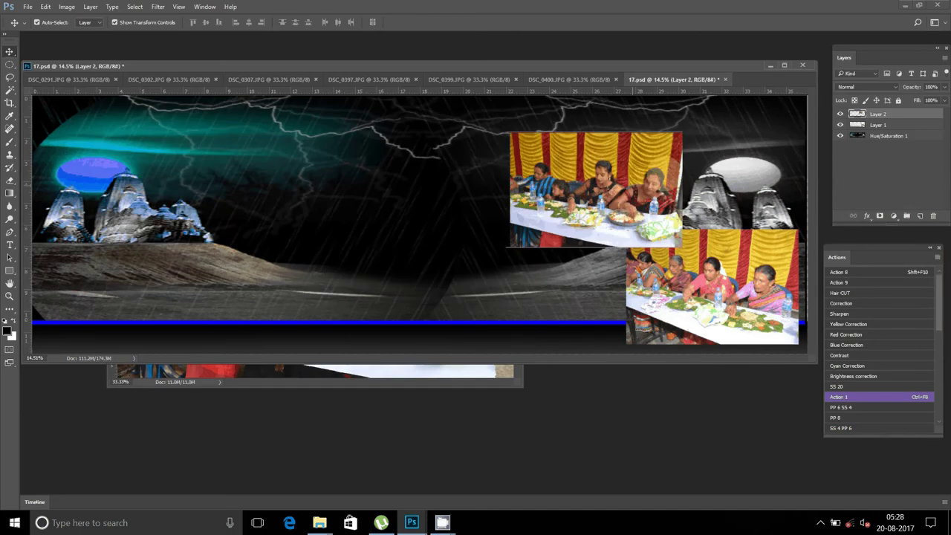
Stack both photos at the top-right edge, nudging the lower one up
mouse_move(635, 169)
left_mouse_down()
mouse_move(748, 142)
mouse_move(746, 132)
left_mouse_up()
left_click(711, 286)
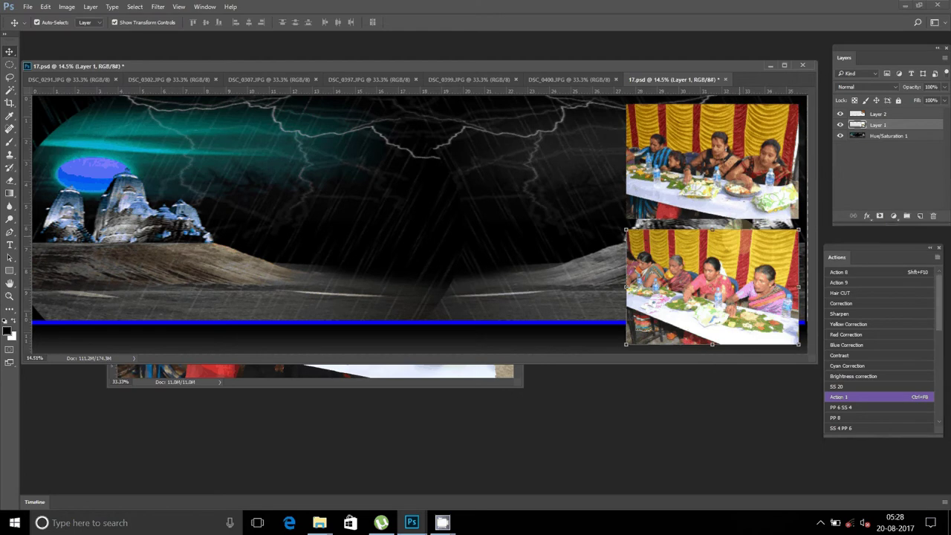
left_click_drag(711, 286, 712, 284)
key("Up")
key("Up")
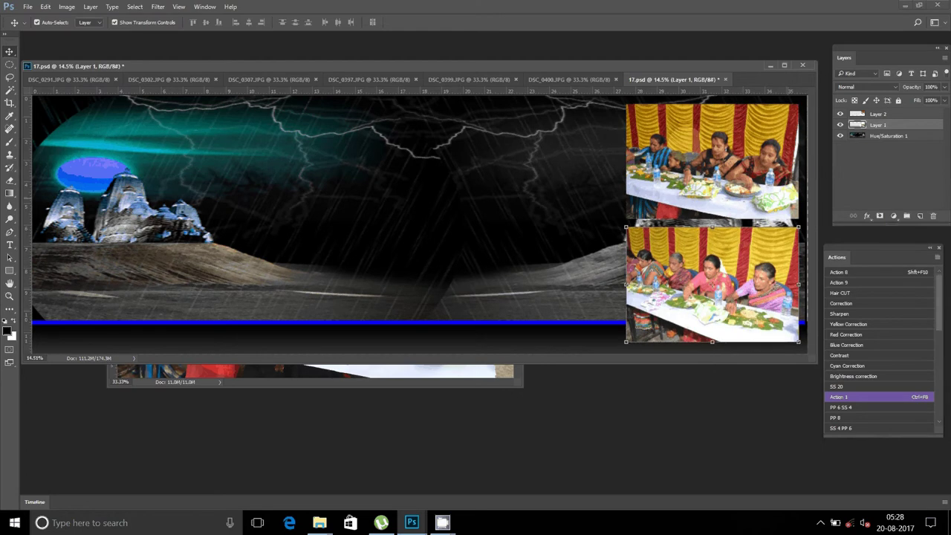
key("alt+bracketright")
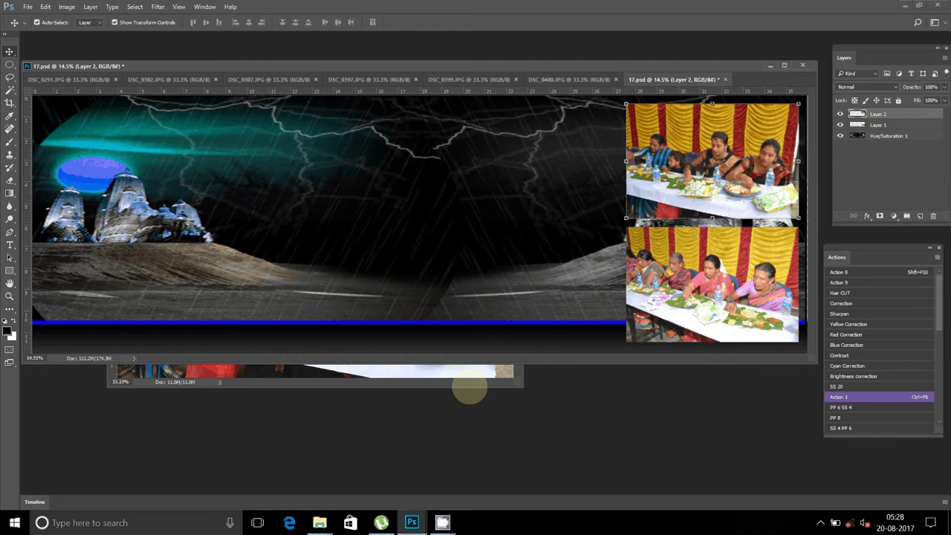
left_click(469, 383)
Close DSC_0289 unsaved and resize DSC_0400 to 8 inches wide
left_click(507, 98)
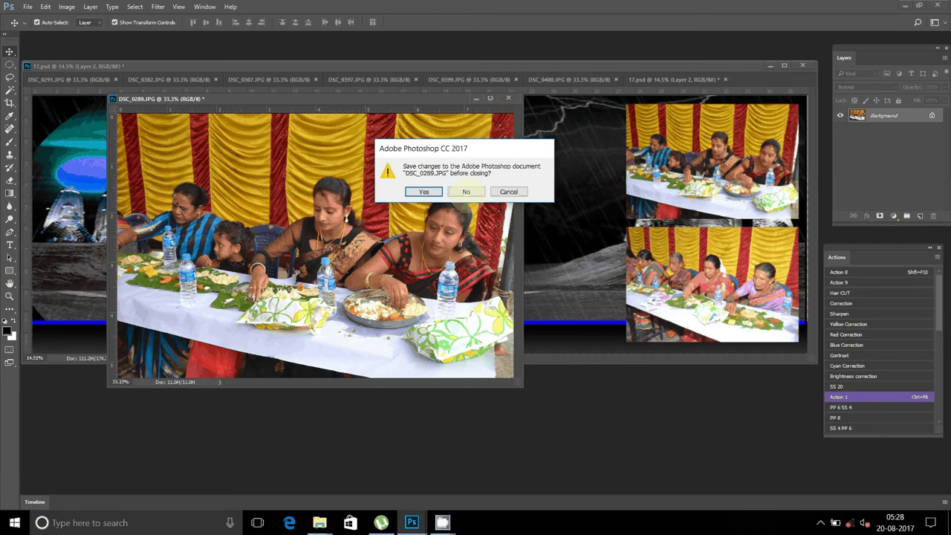
left_click(466, 191)
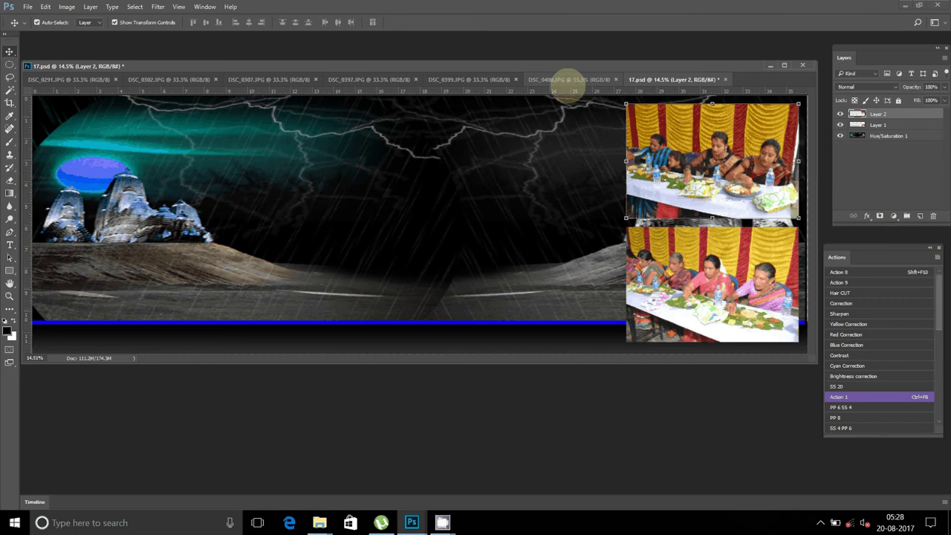
left_click(566, 79)
left_click(66, 7)
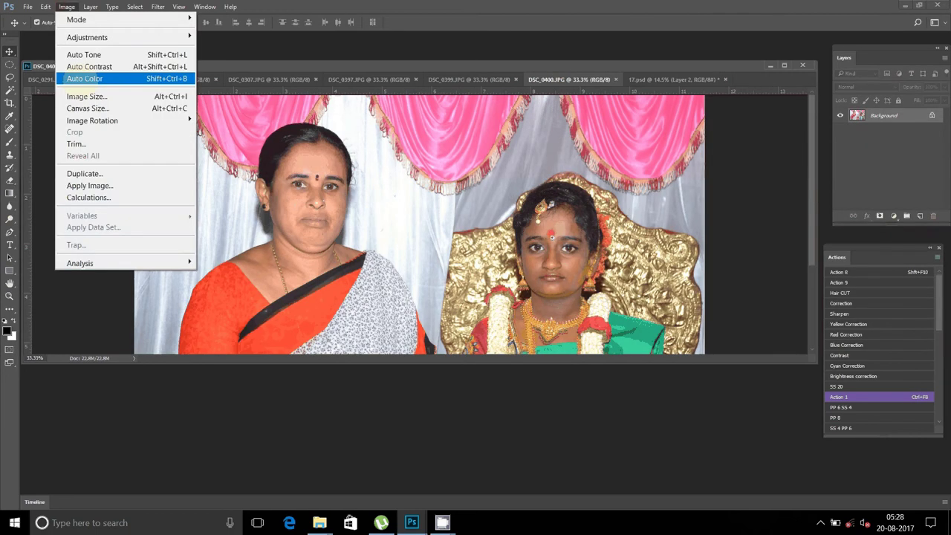
left_click(87, 96)
type("8")
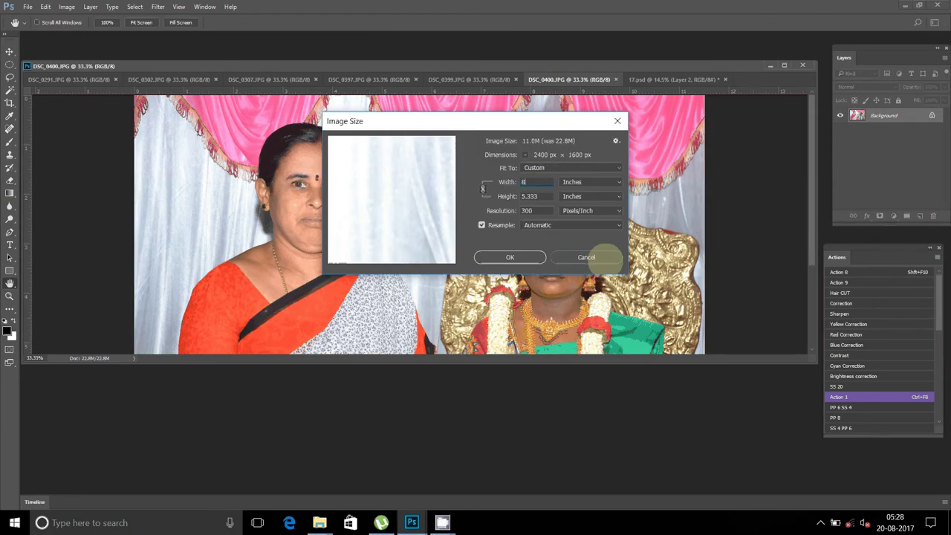
key("Return")
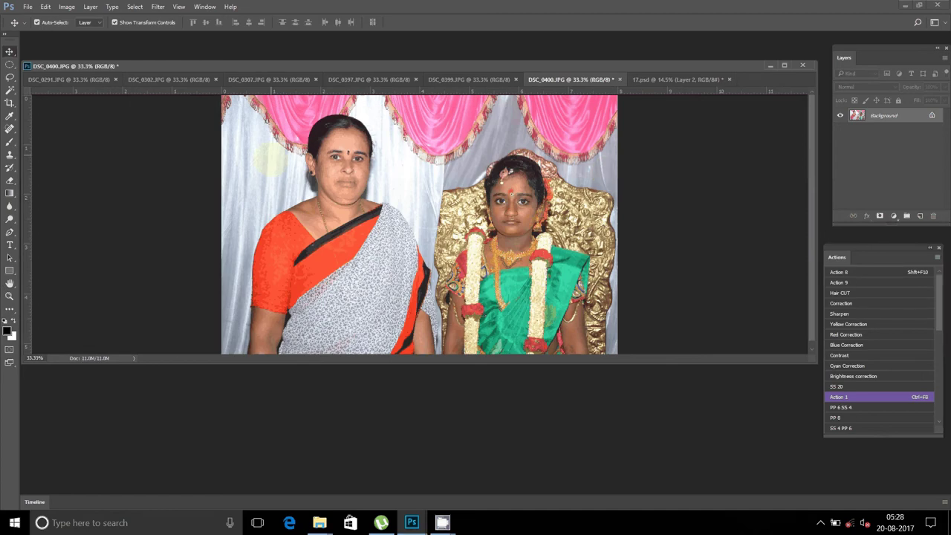
Cut all of DSC_0400 to the clipboard and close it without saving
left_click(46, 7)
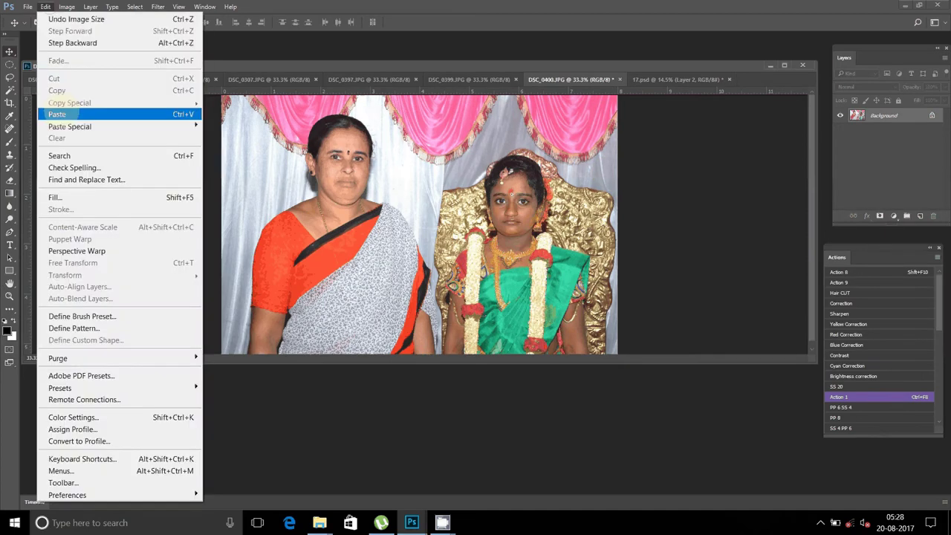
left_click(139, 19)
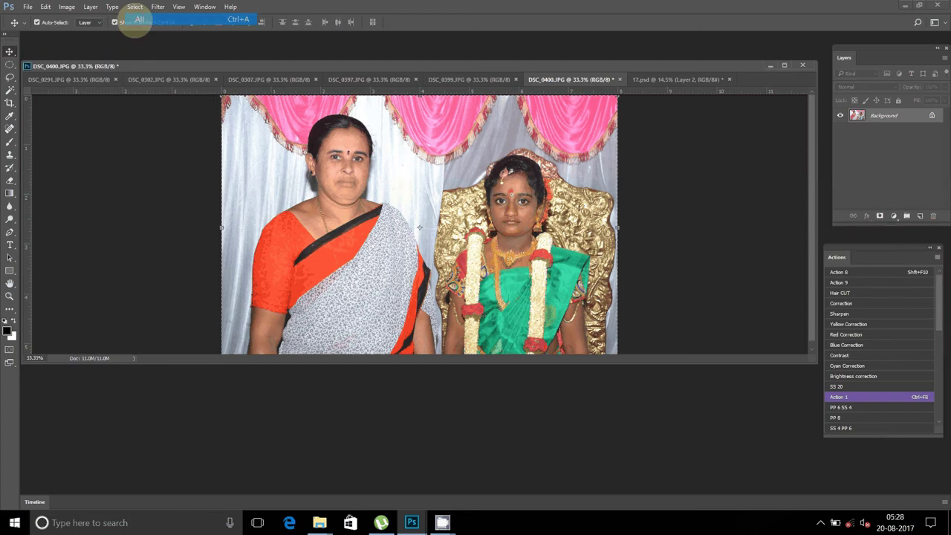
left_click(43, 7)
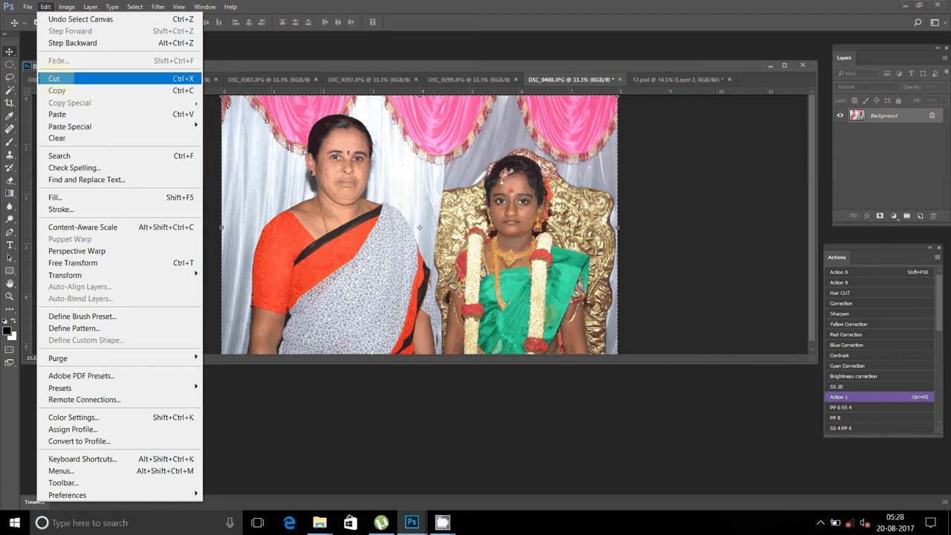
left_click(55, 79)
left_click(615, 79)
left_click(464, 191)
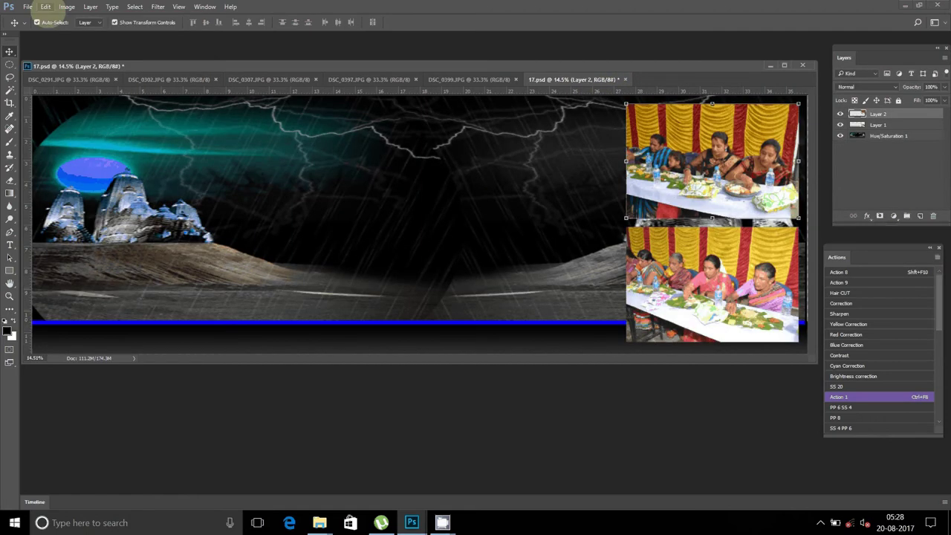
Paste it into 17.psd as Layer 3 beside the top-right photo
left_click(45, 7)
left_click(57, 114)
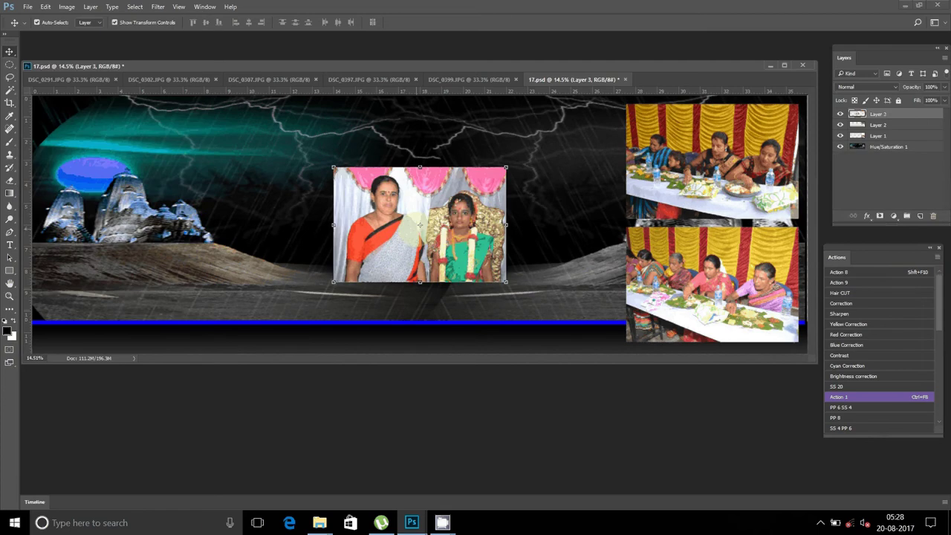
mouse_move(410, 222)
left_mouse_down()
mouse_move(520, 159)
mouse_move(528, 145)
left_mouse_up()
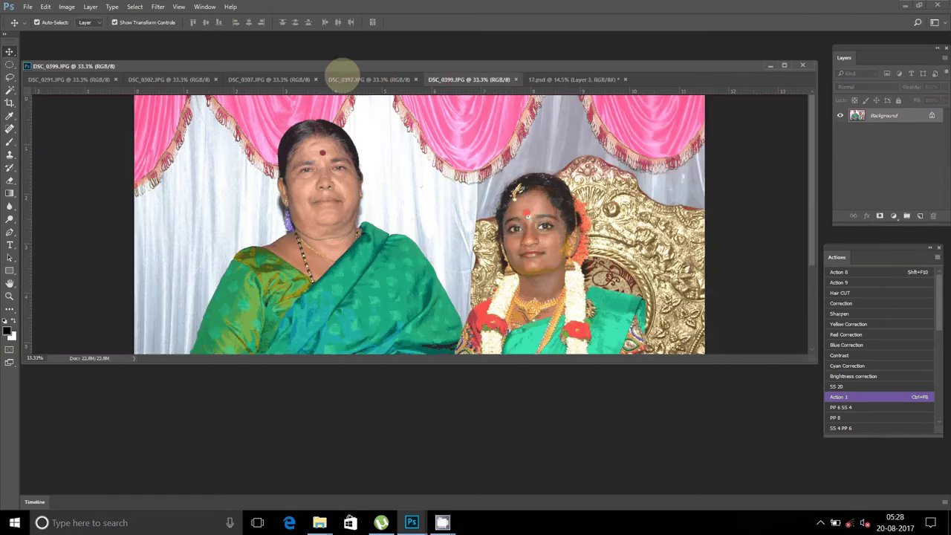
Resize DSC_0399 to 8 inches wide
left_click(67, 8)
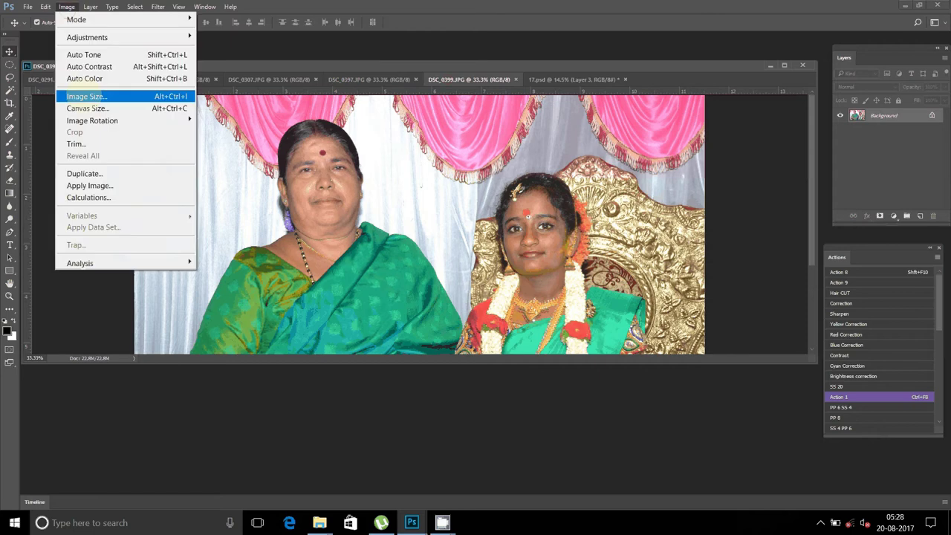
left_click(87, 96)
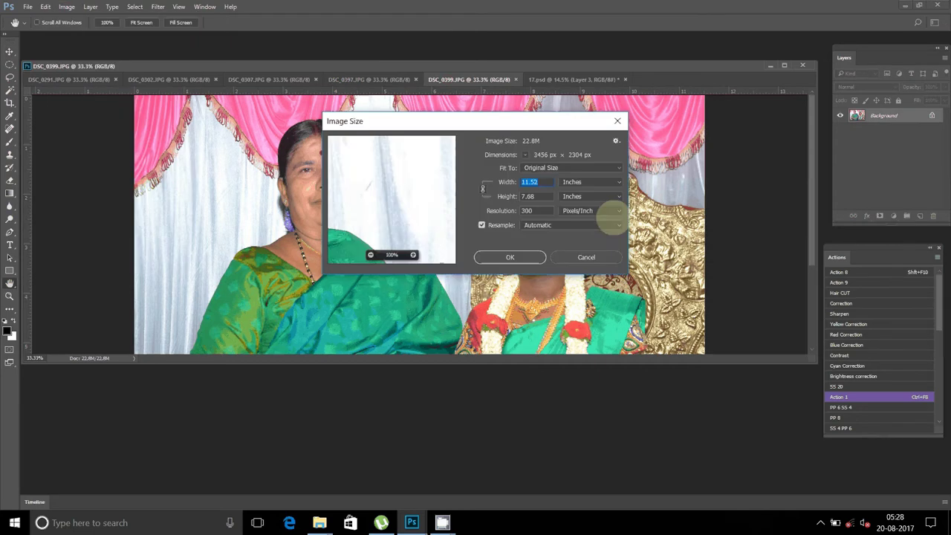
type("8")
left_click(502, 254)
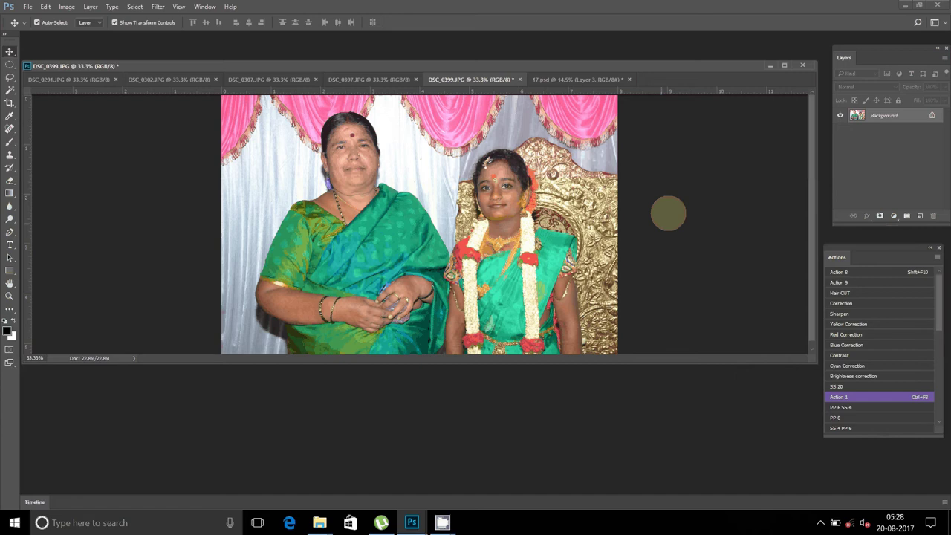
Cut all of DSC_0399 to the clipboard and close it without saving
left_click(135, 8)
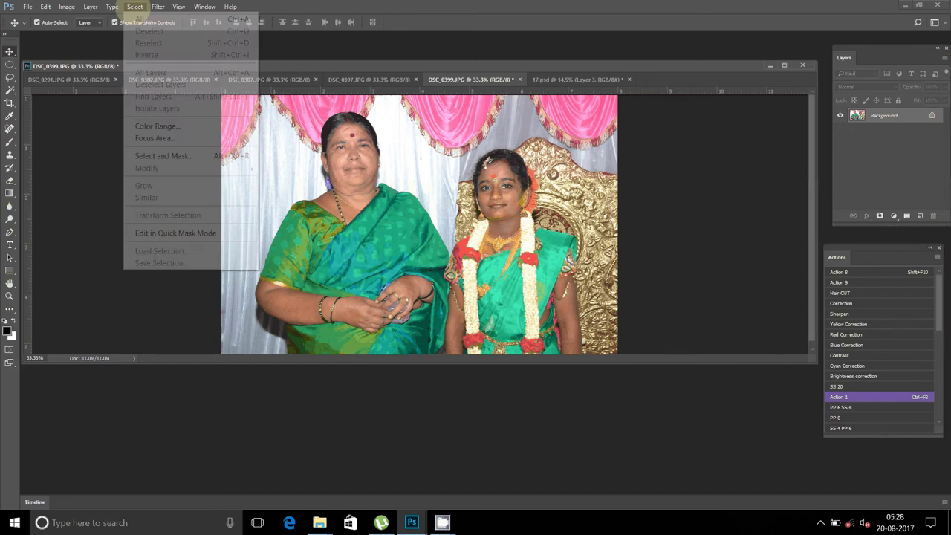
left_click(140, 18)
left_click(46, 8)
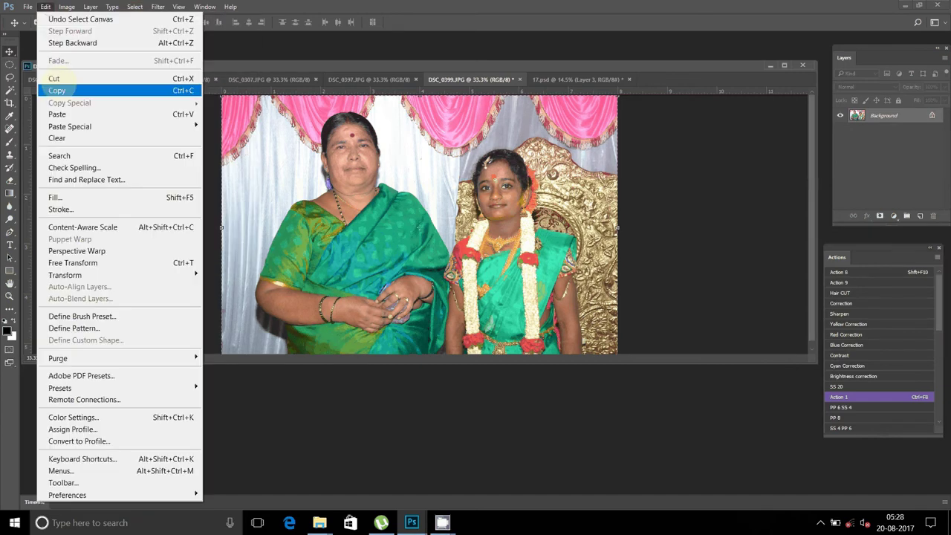
left_click(54, 78)
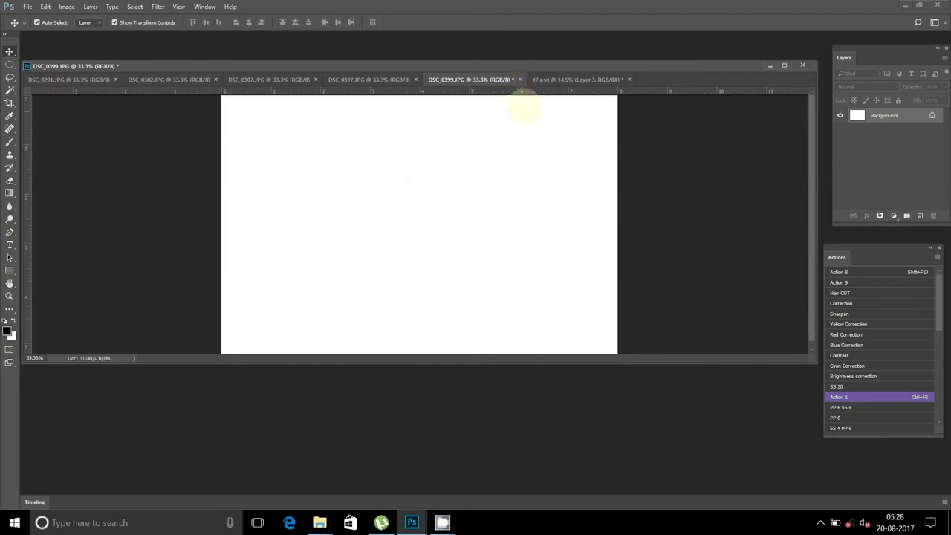
left_click(519, 80)
left_click(467, 190)
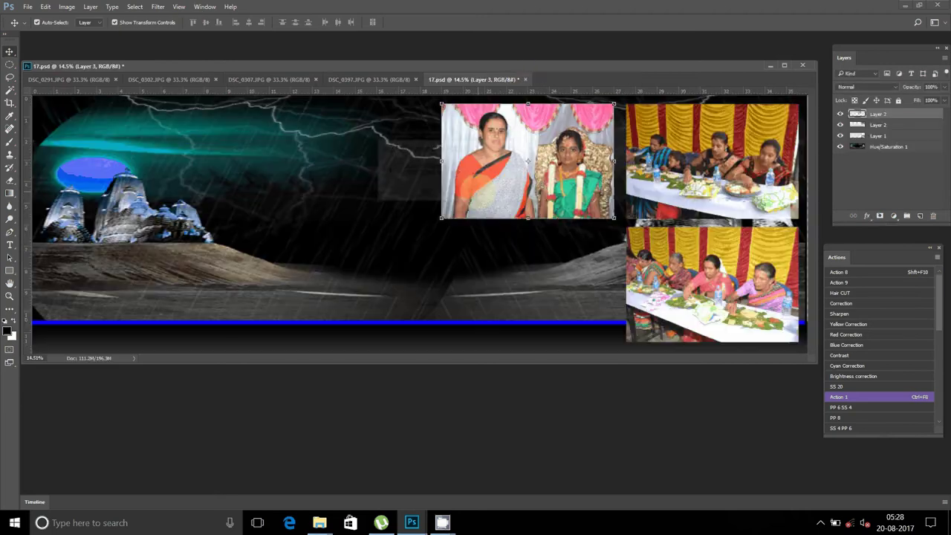
Paste it into 17.psd as Layer 4 below the orange-saree photo
left_click(46, 7)
left_click(74, 114)
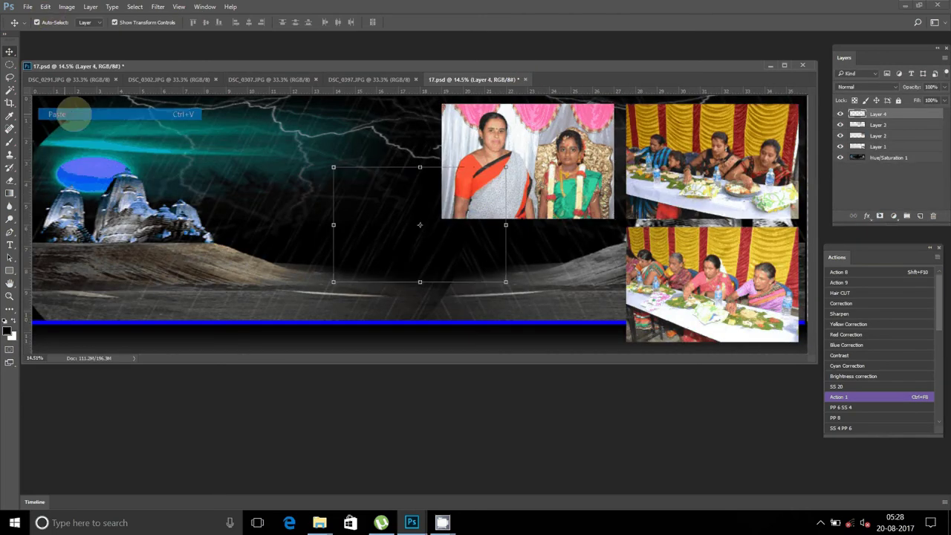
left_click_drag(425, 179, 539, 246)
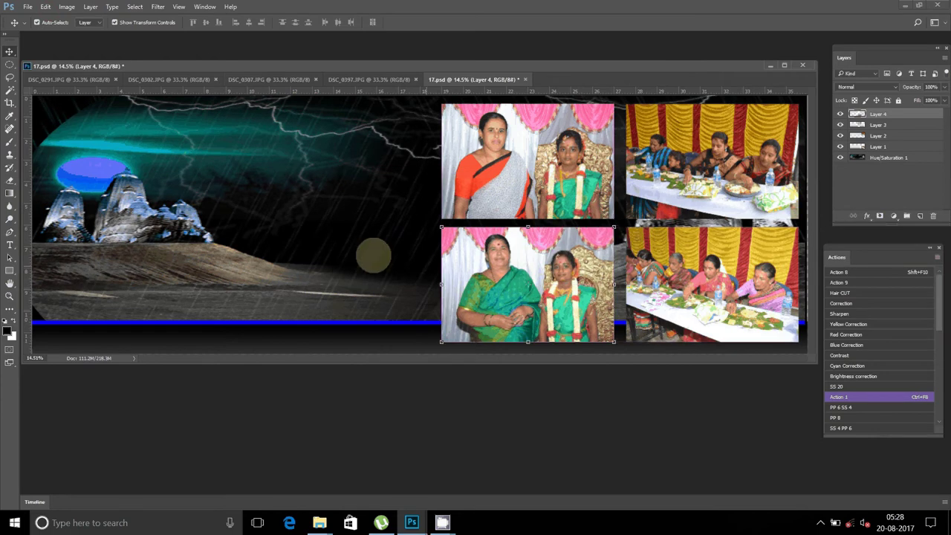
left_click(344, 80)
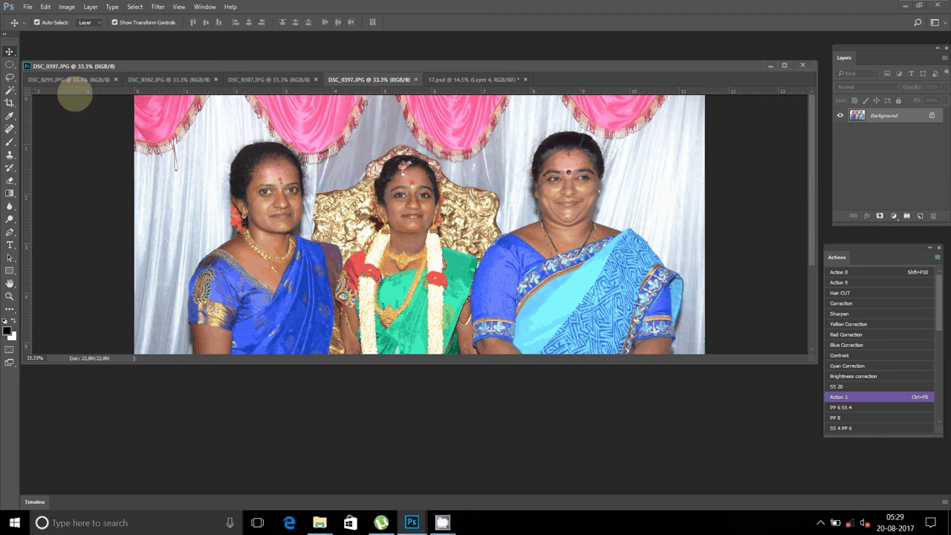
Resize DSC_0397 to 7 inches wide
left_click(66, 6)
left_click(87, 96)
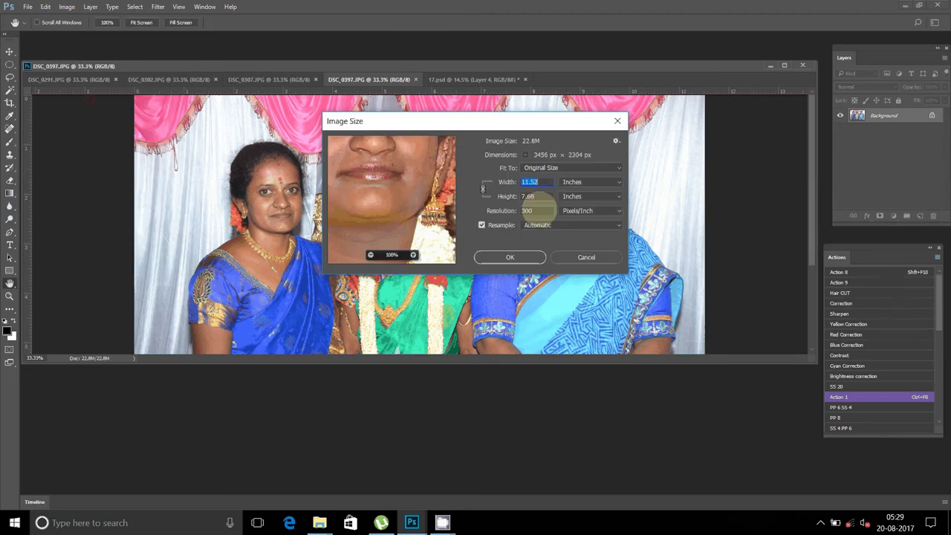
type("7")
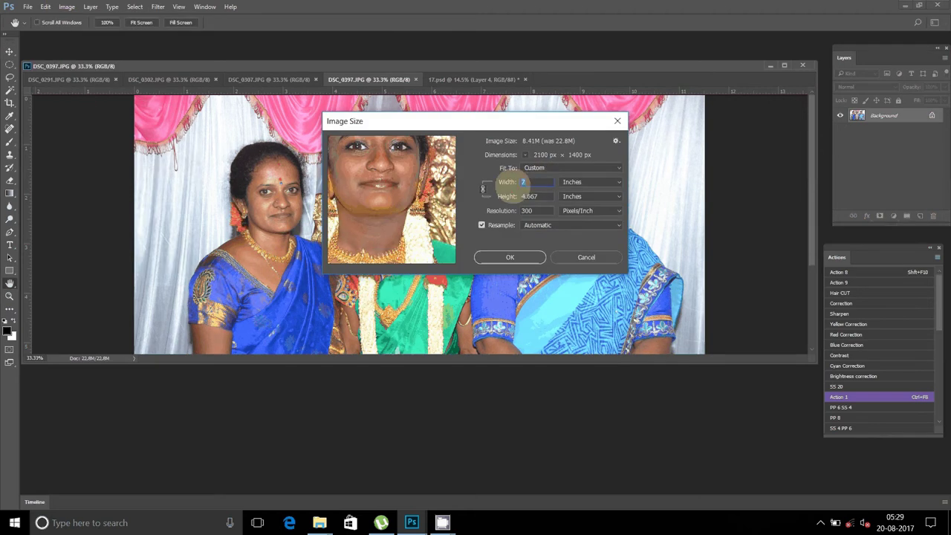
left_click(510, 257)
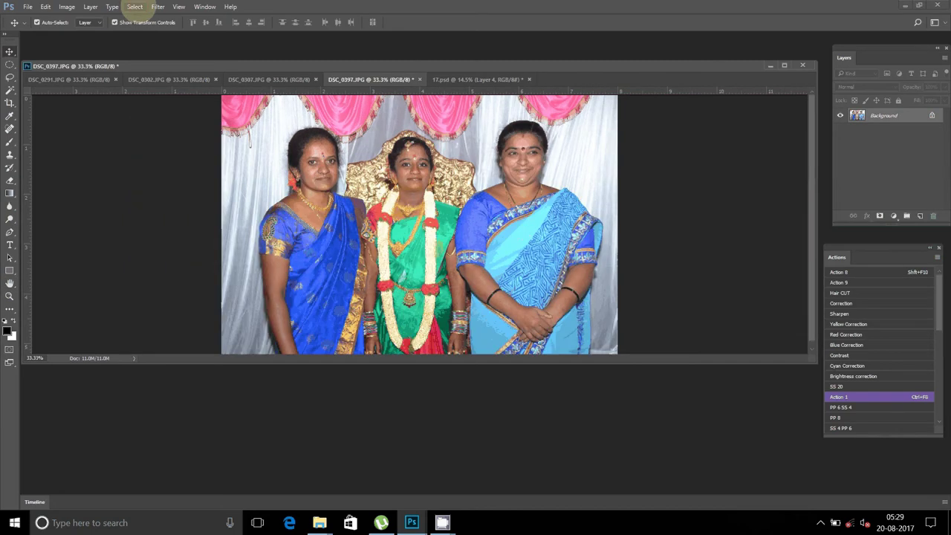
Cut all of DSC_0397 to the clipboard and close it without saving
left_click(135, 6)
left_click(141, 20)
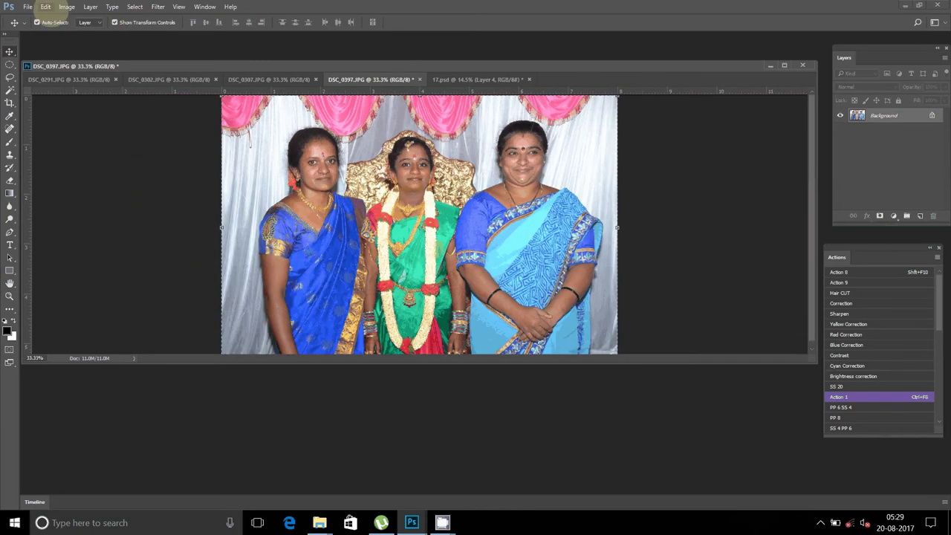
left_click(46, 8)
left_click(60, 78)
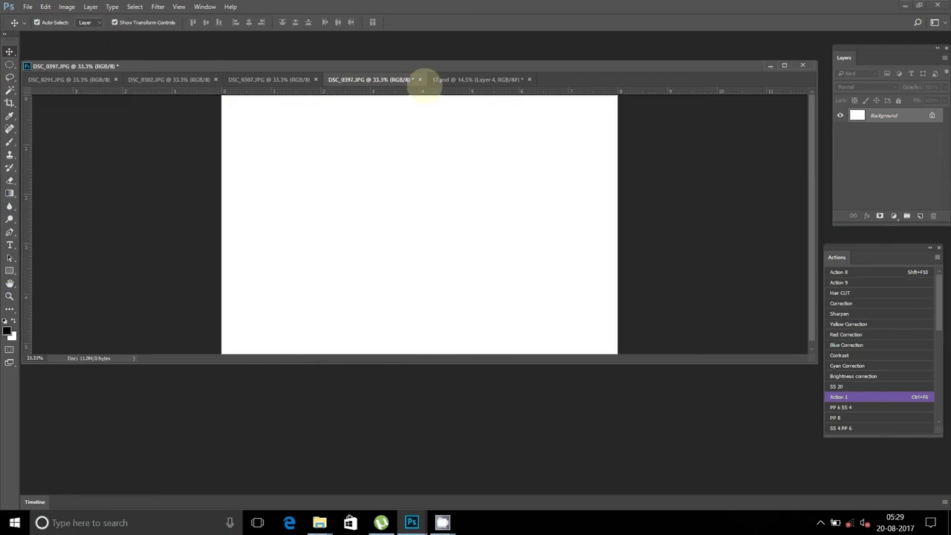
left_click(419, 78)
left_click(475, 191)
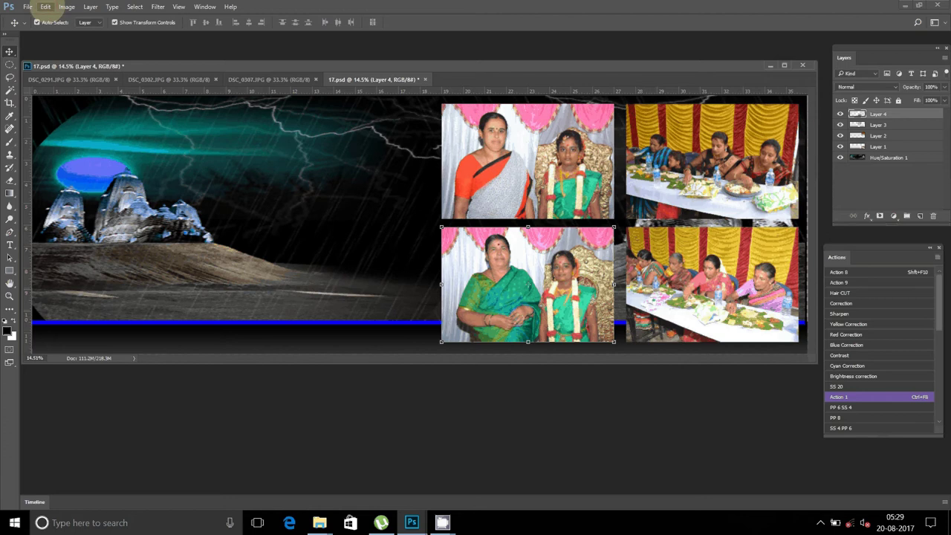
Paste it into 17.psd as Layer 5 in the upper-left slot
left_click(45, 7)
left_click(59, 114)
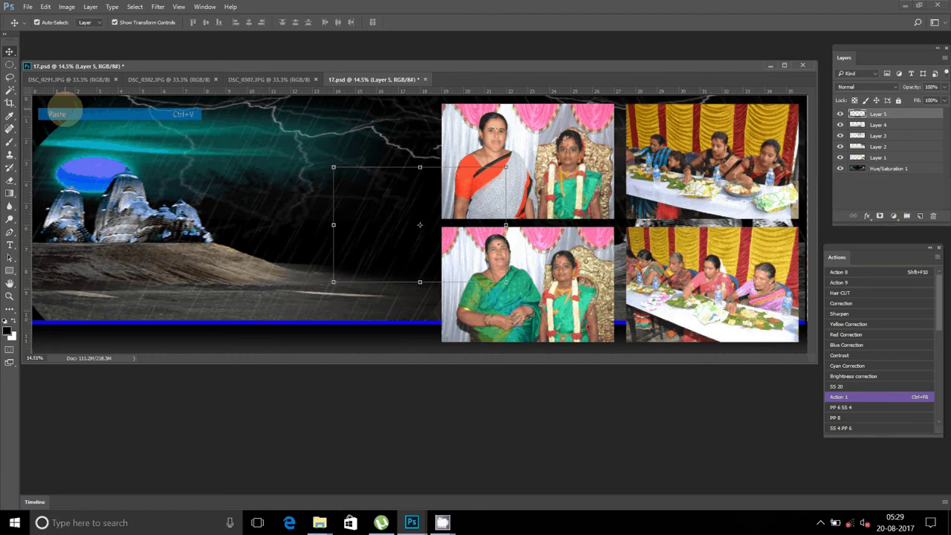
mouse_move(420, 224)
left_mouse_down()
mouse_move(376, 141)
mouse_move(356, 135)
left_mouse_up()
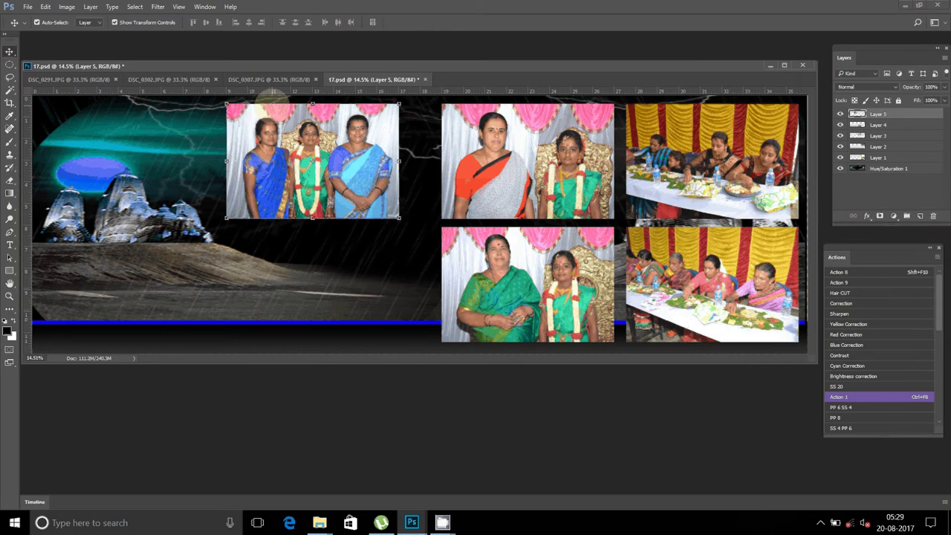
left_click(269, 78)
Apply a new image size to DSC_0307
left_click(67, 7)
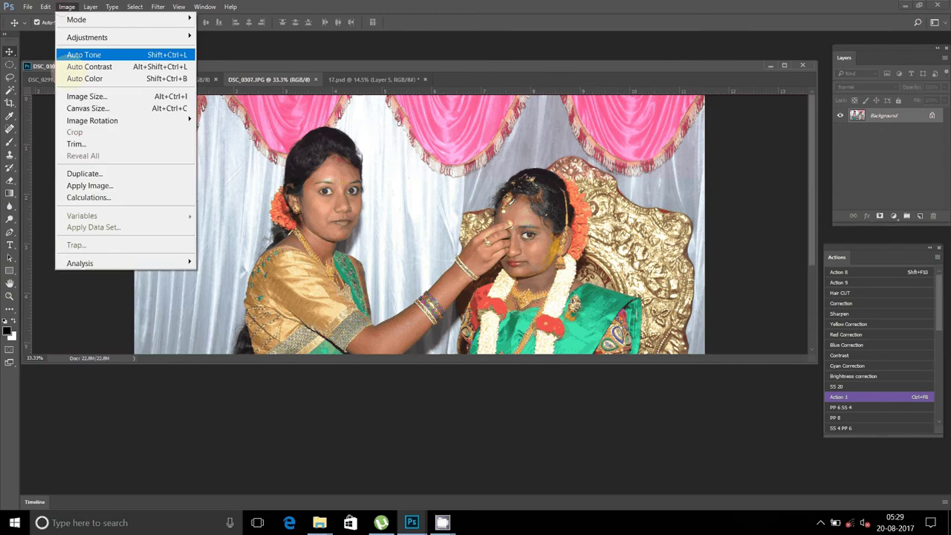
left_click(87, 96)
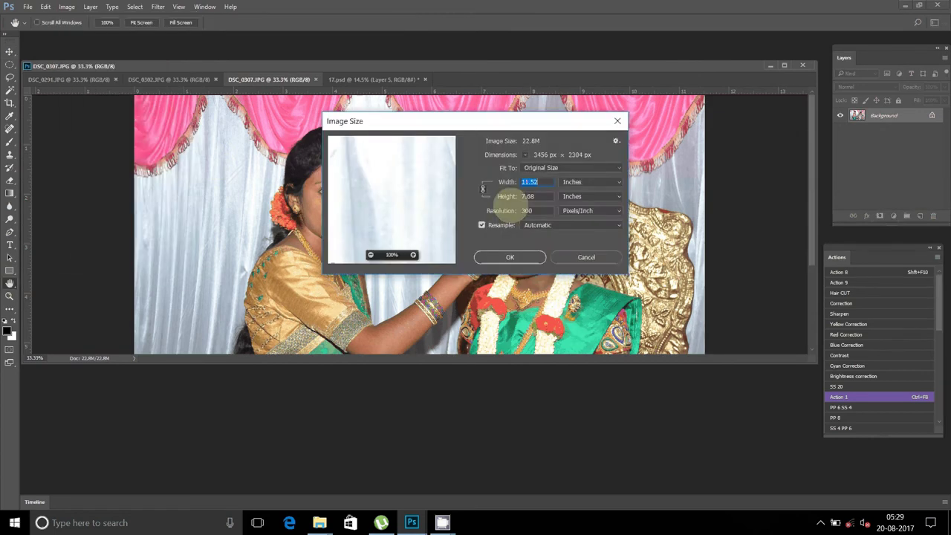
key("Return")
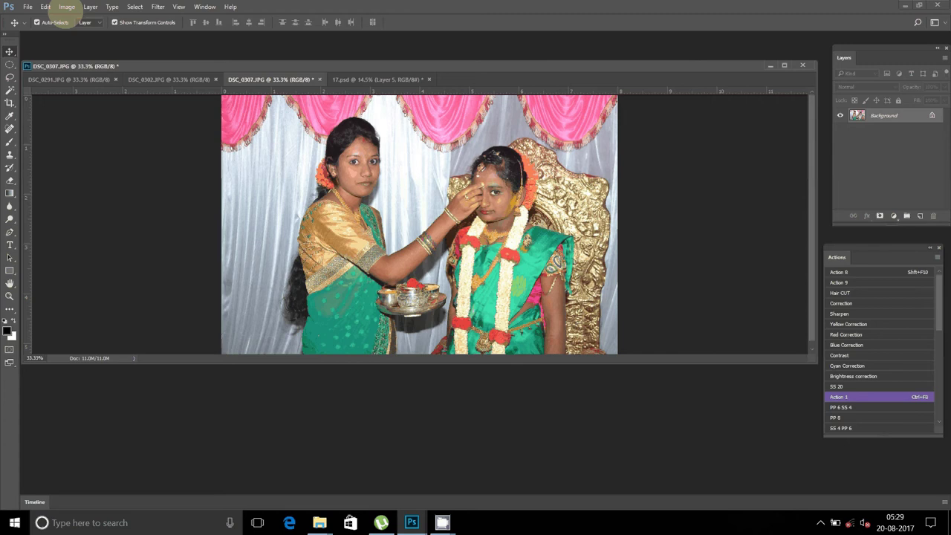
Cut all of DSC_0307 to the clipboard and close it without saving
left_click(135, 7)
left_click(139, 19)
left_click(46, 7)
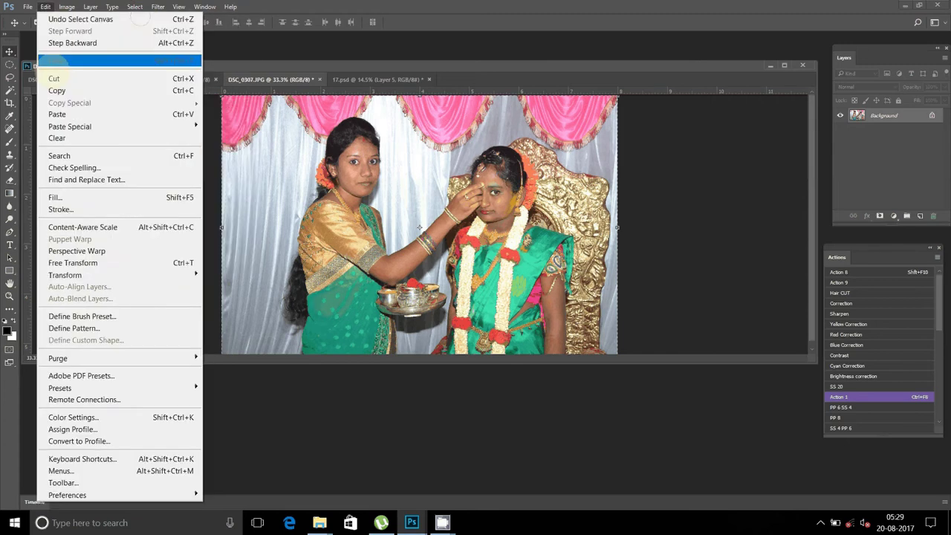
left_click(54, 78)
left_click(319, 78)
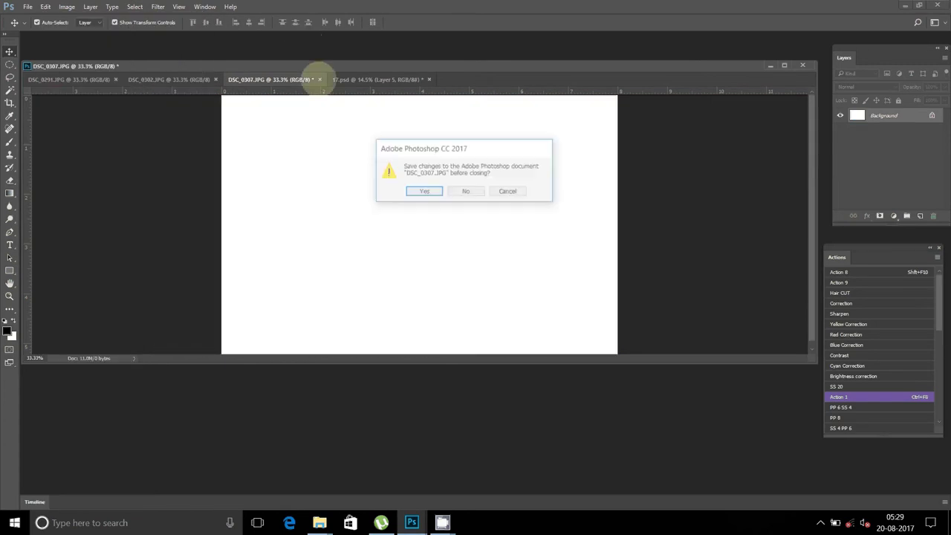
left_click(467, 192)
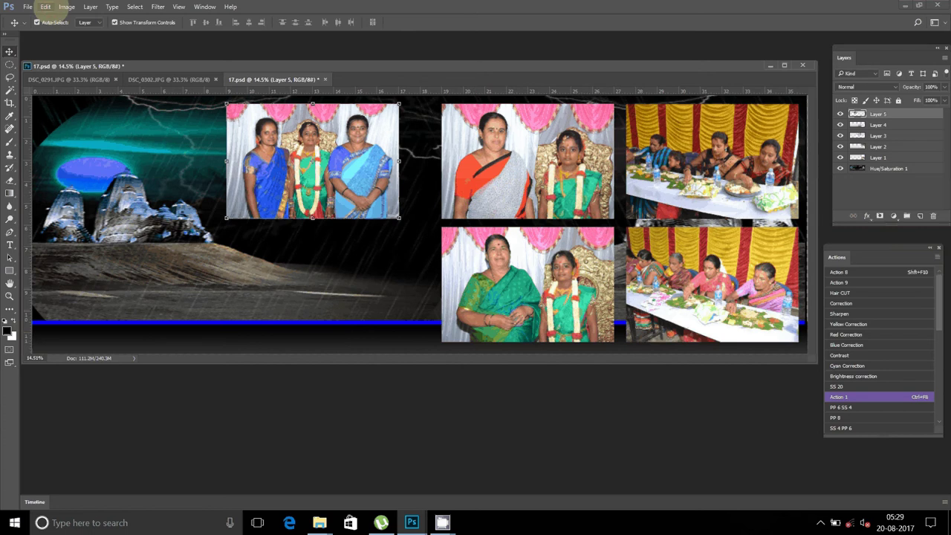
Paste DSC_0307 into 17.psd as Layer 6 in the lower-left slot
left_click(45, 7)
left_click(60, 113)
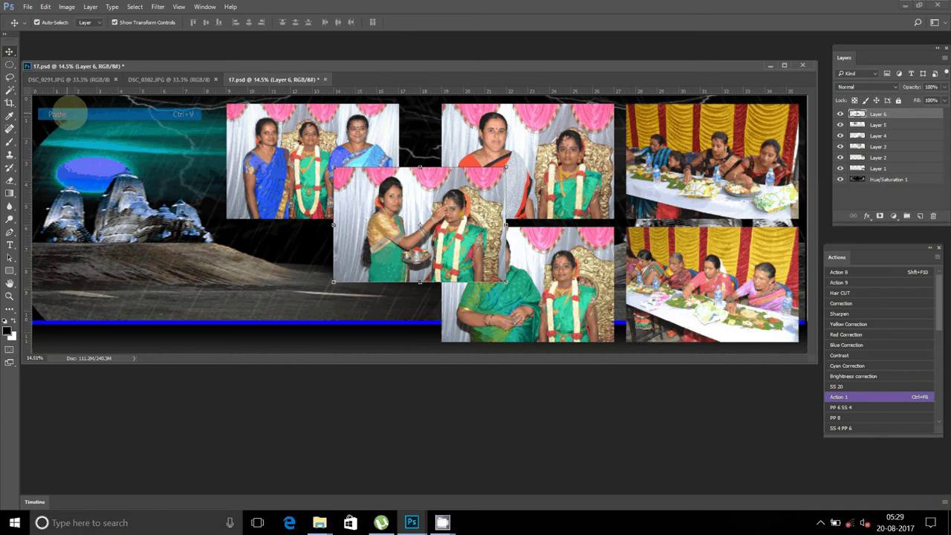
left_click_drag(441, 188, 339, 244)
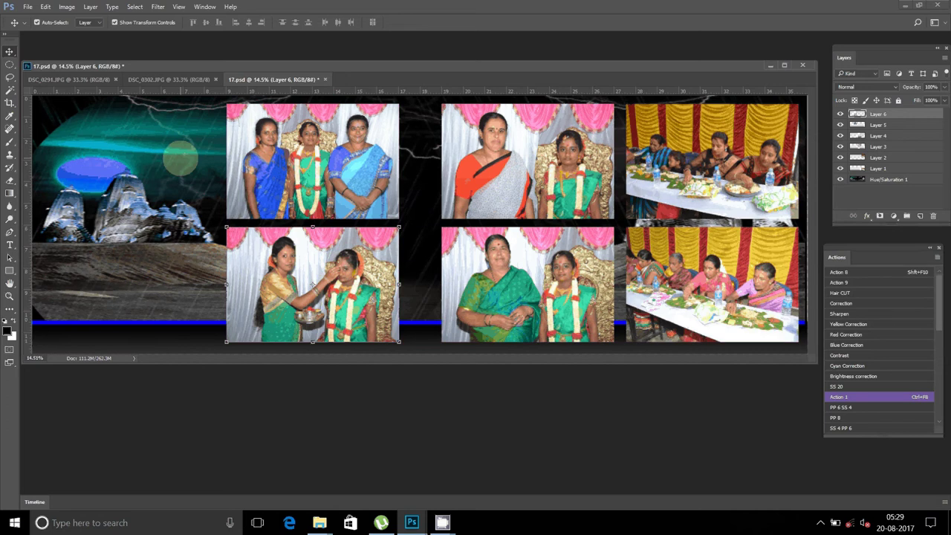
Switch to DSC_0302 and apply a new image size
key("ctrl+shift+Tab")
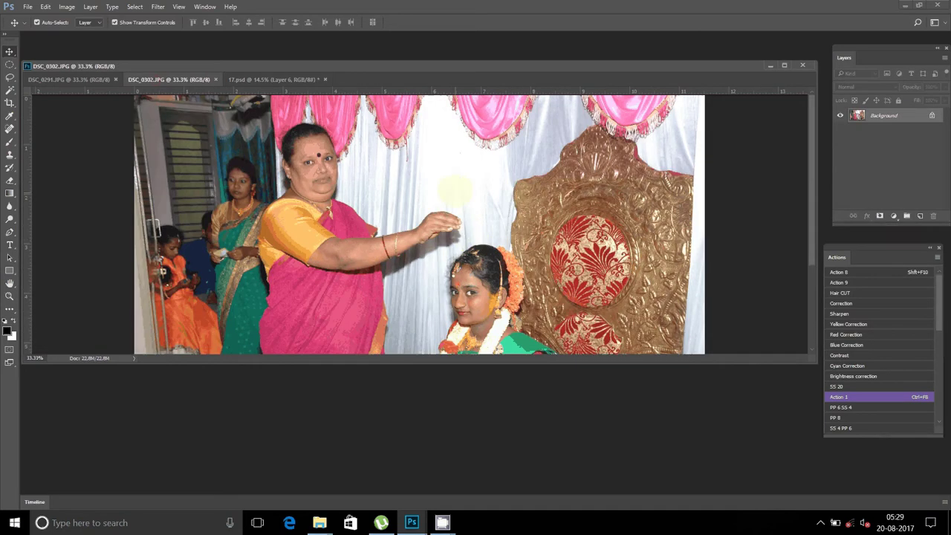
left_click(66, 7)
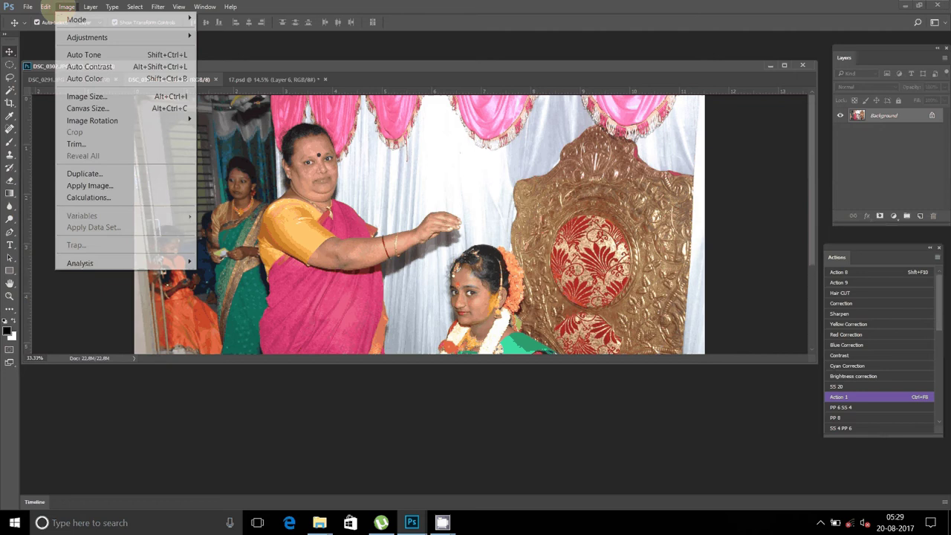
key("ctrl+alt+i")
key("Return")
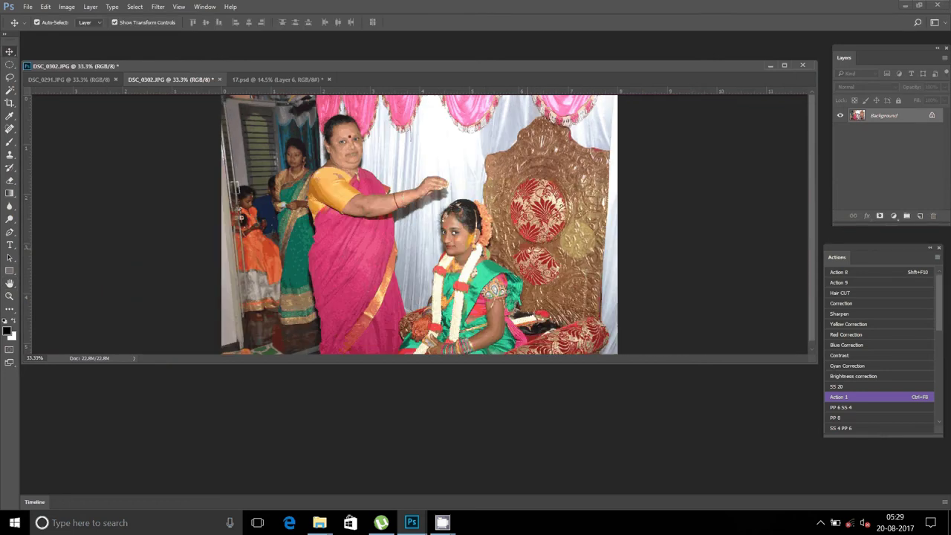
Cut all of DSC_0302 to the clipboard and close it without saving
left_click(45, 6)
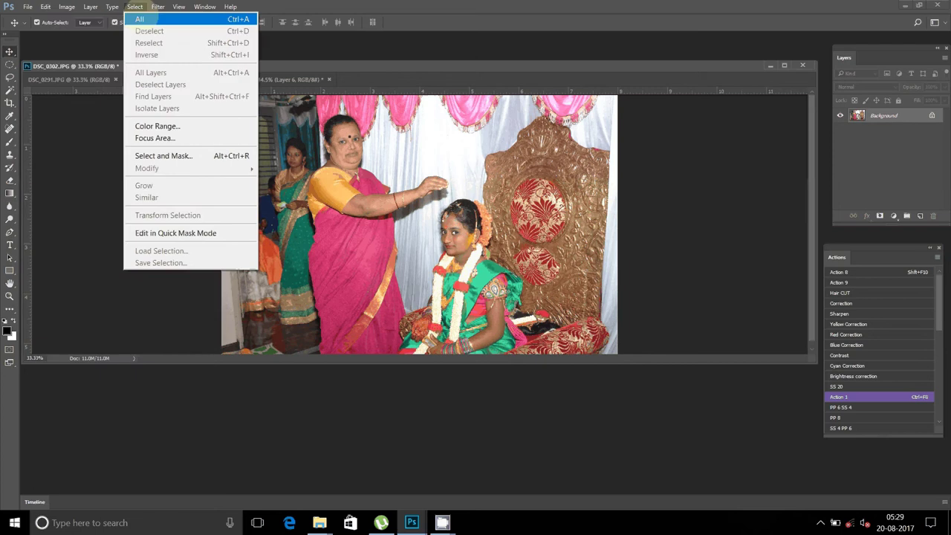
left_click(139, 19)
left_click(45, 7)
left_click(55, 78)
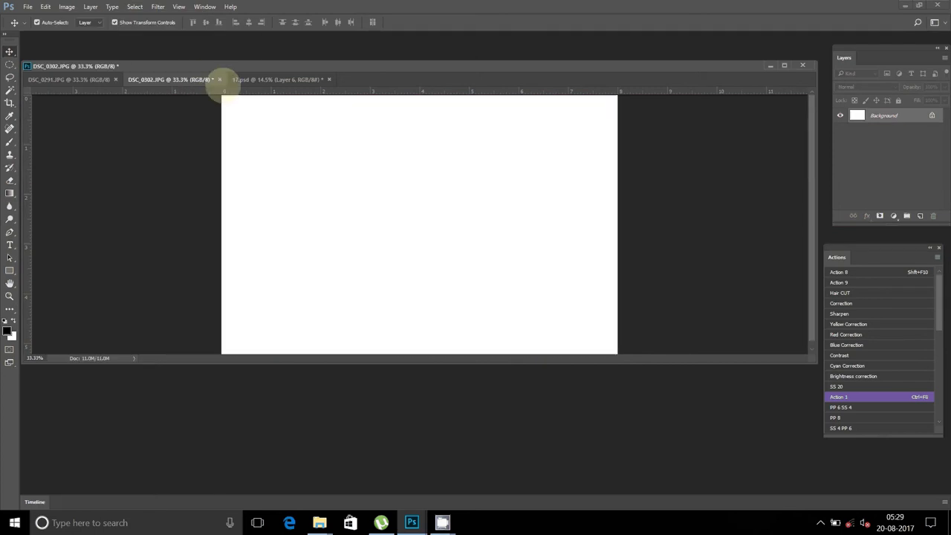
left_click(219, 78)
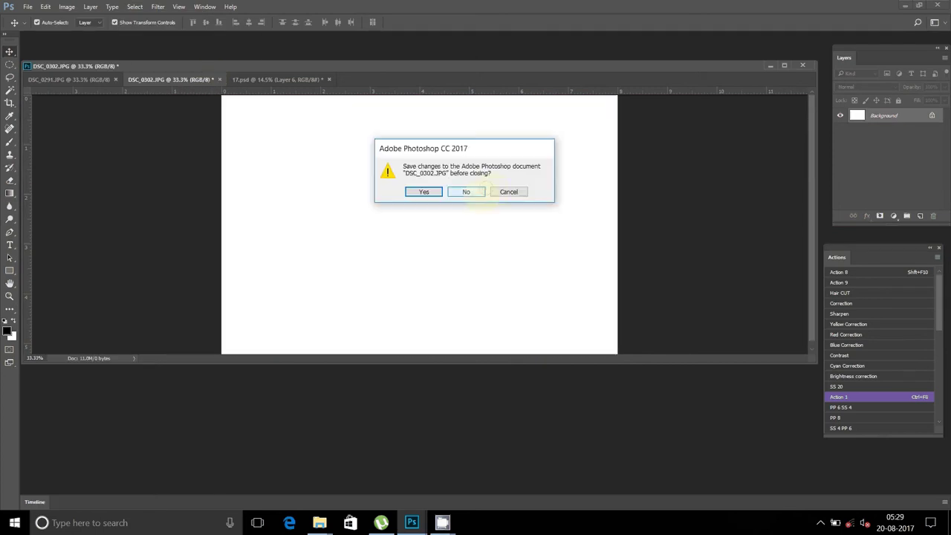
left_click(466, 192)
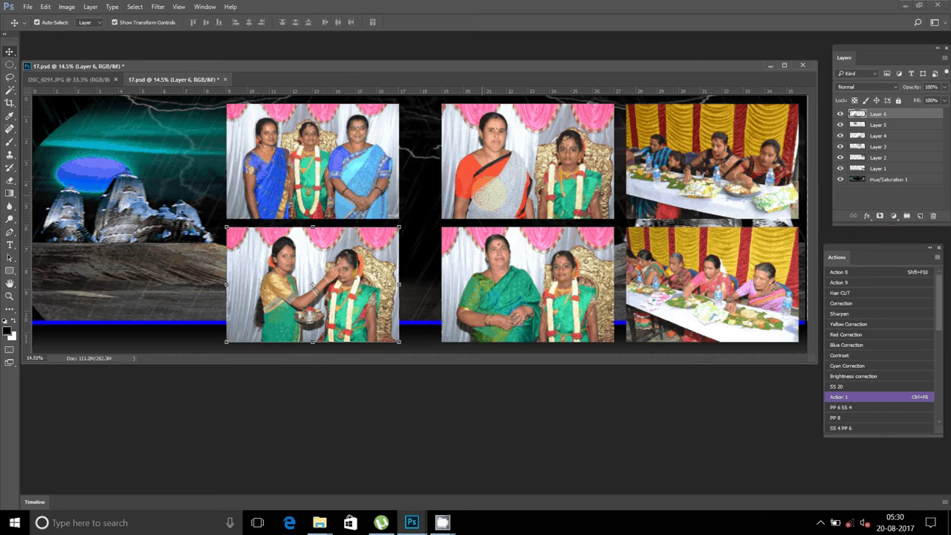
Paste the bride-blessing photo as Layer 7 in the top-left slot
left_click(45, 7)
left_click(58, 114)
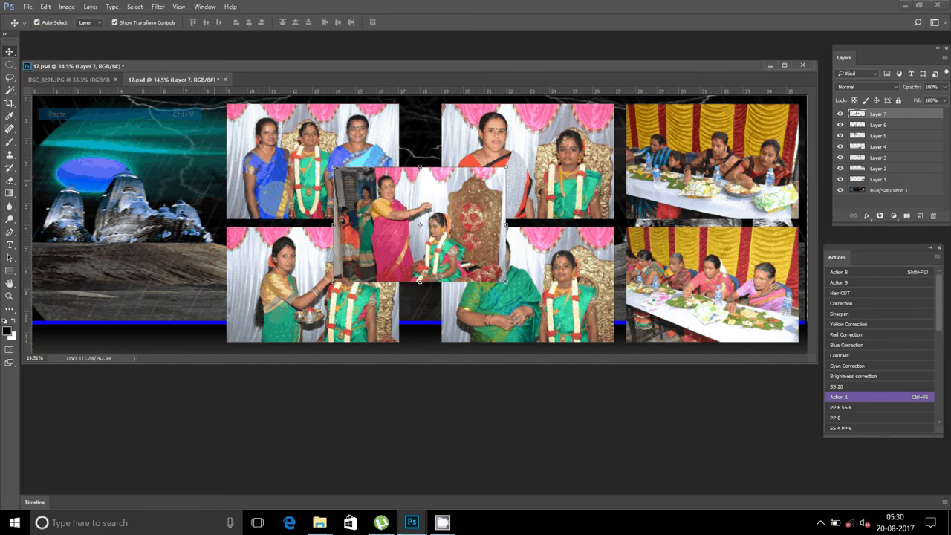
mouse_move(419, 223)
left_mouse_down()
mouse_move(128, 159)
mouse_move(136, 134)
left_mouse_up()
Brighten DSC_0291 with the Action 8 corrections and Yellow Correction
left_click(74, 79)
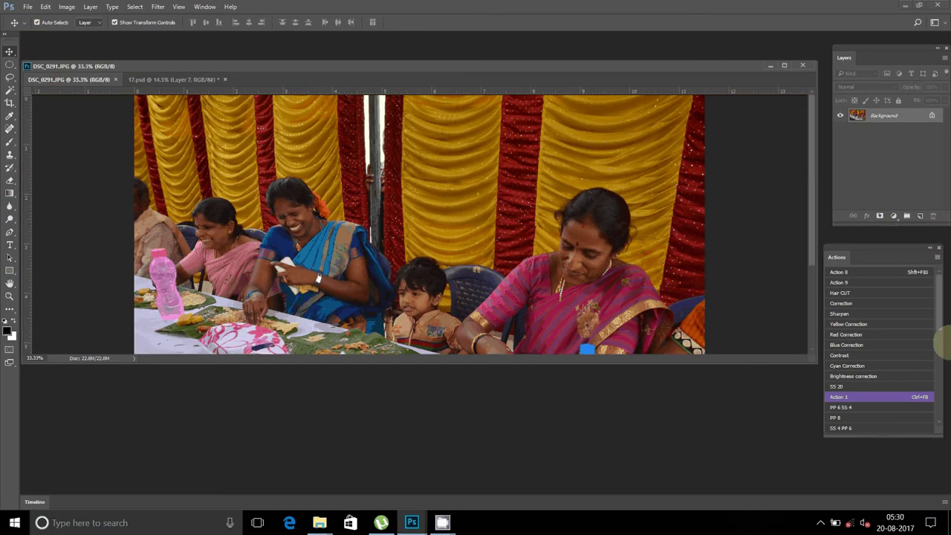
left_click(917, 271)
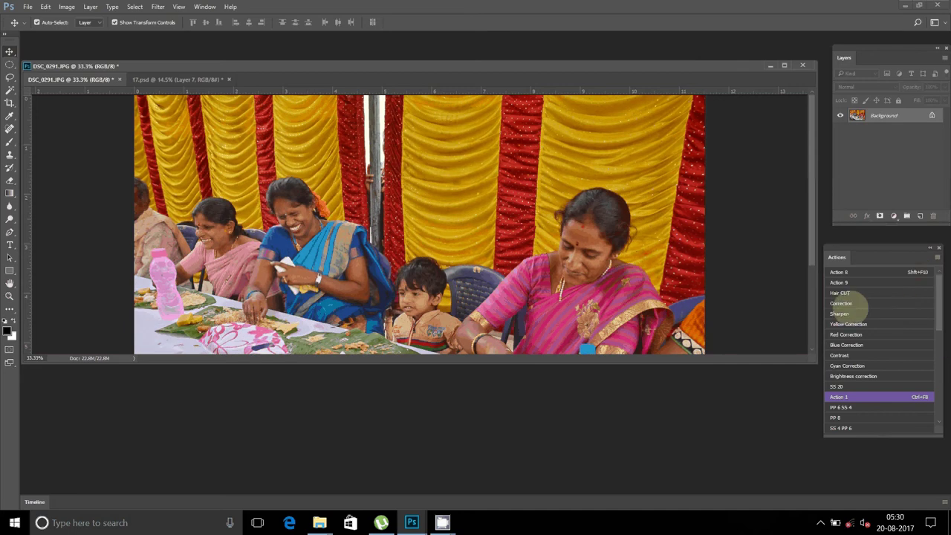
left_click(854, 303)
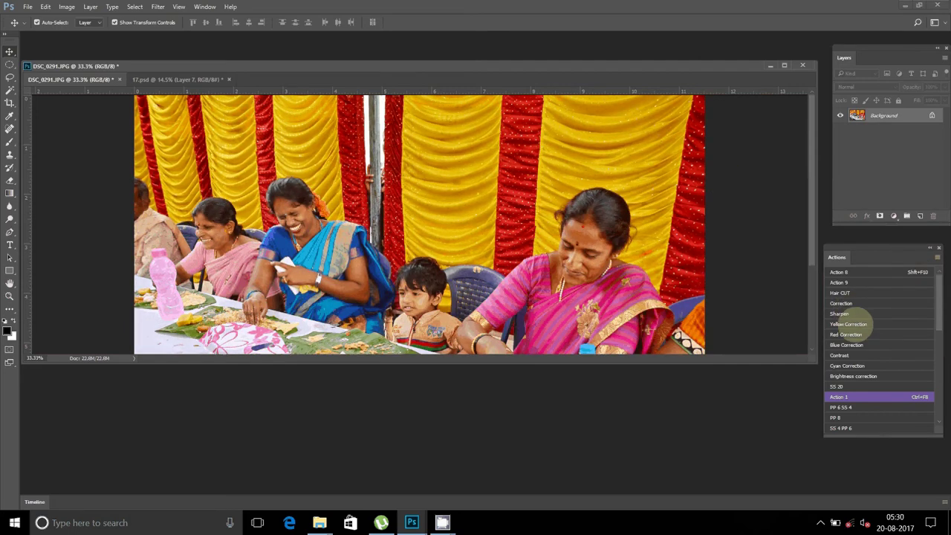
left_click(848, 324)
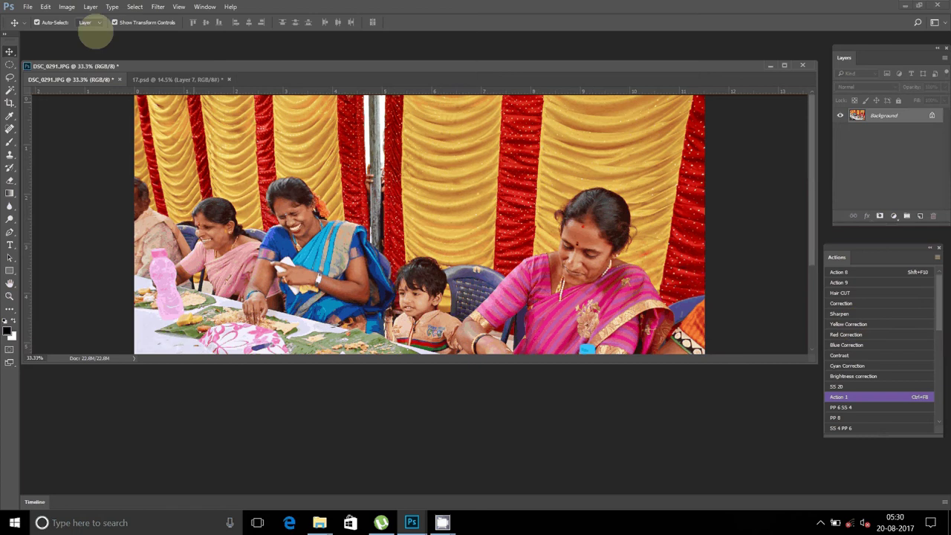
Resize DSC_0291 to 8 inches wide
left_click(66, 7)
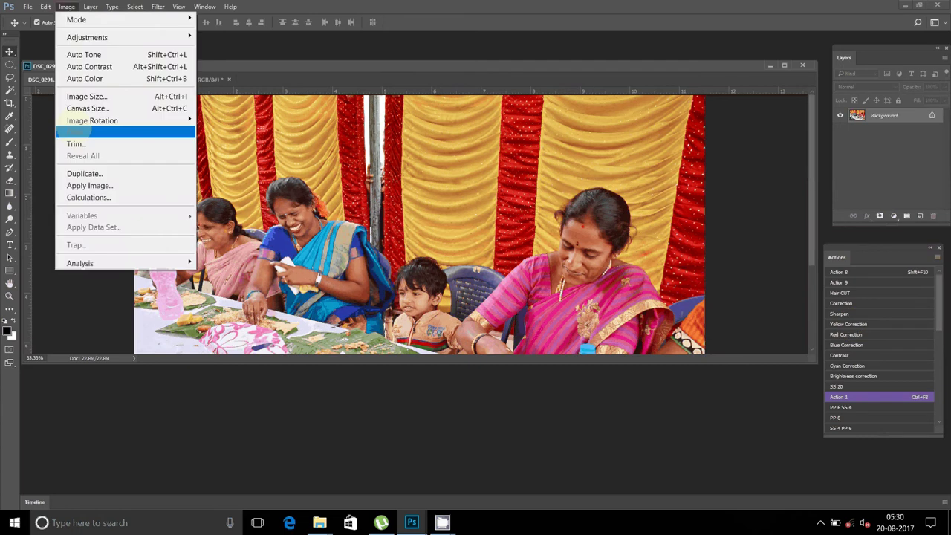
left_click(87, 96)
type("8")
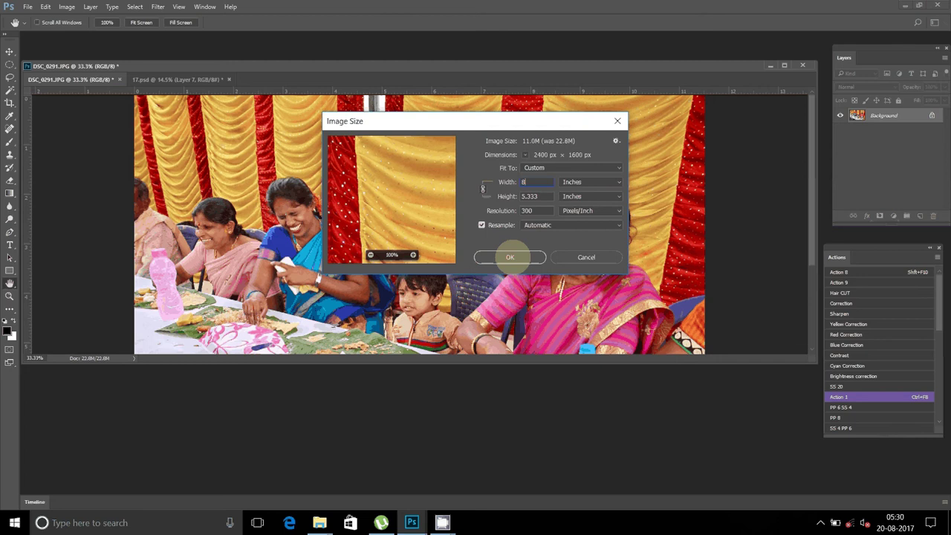
left_click(509, 256)
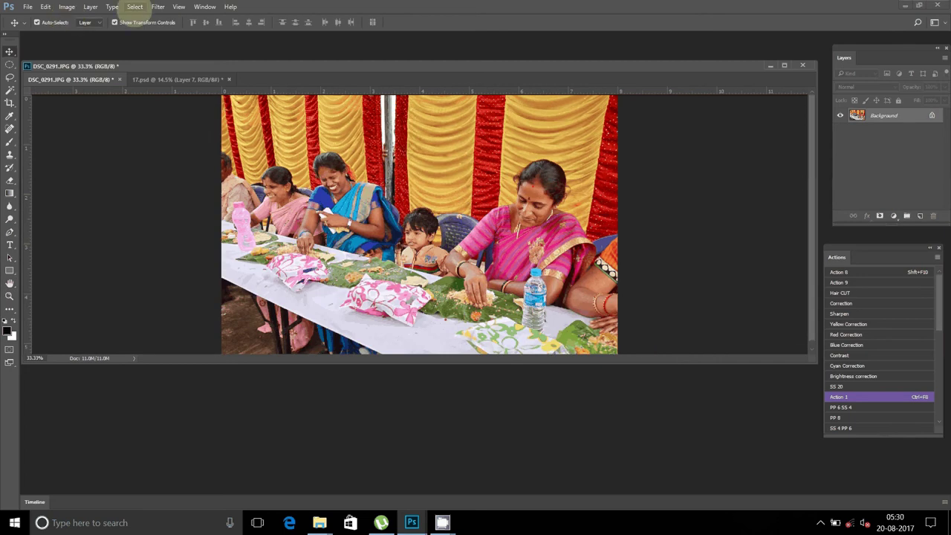
Cut all of DSC_0291 to the clipboard and close it
left_click(135, 6)
left_click(141, 20)
left_click(67, 7)
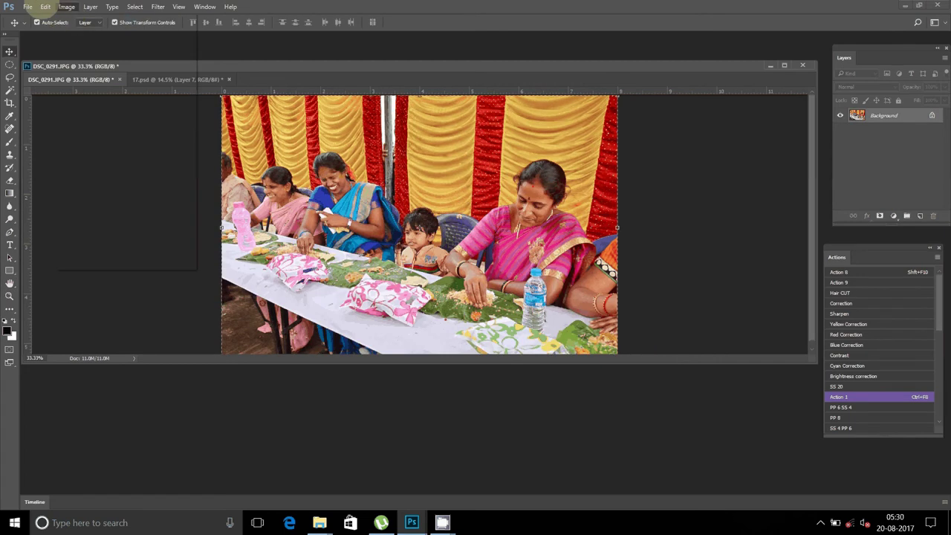
left_click(44, 6)
left_click(58, 78)
left_click(118, 79)
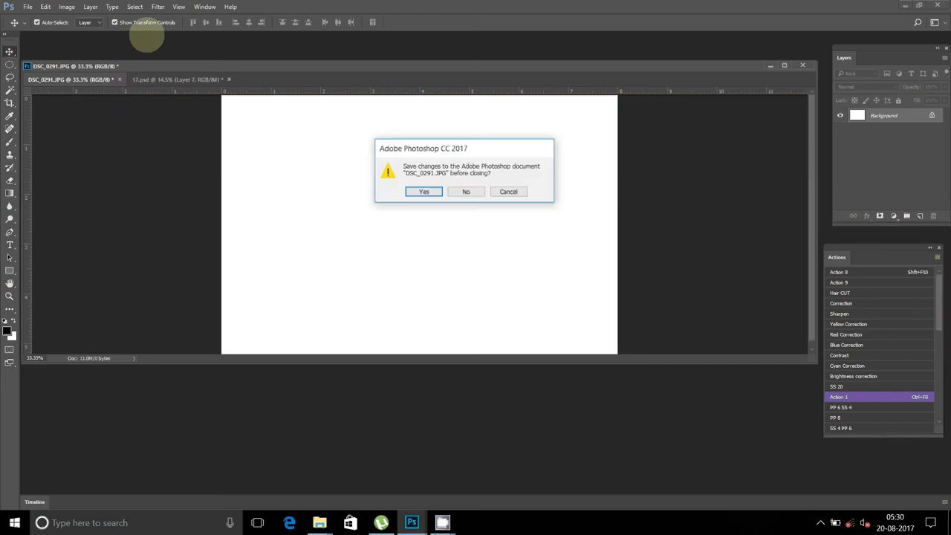
Discard DSC_0291's changes and shift the tilak and green-sari photos left
key("n")
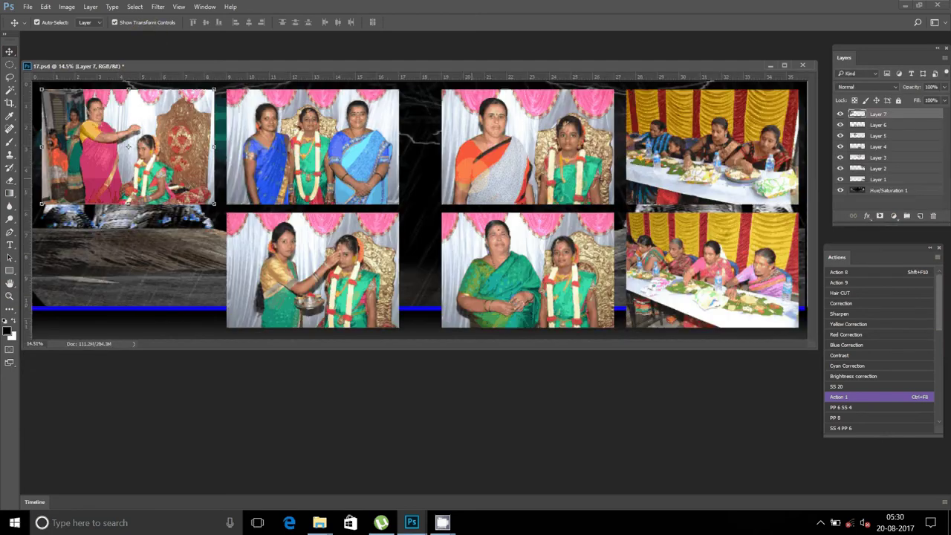
left_click(520, 275)
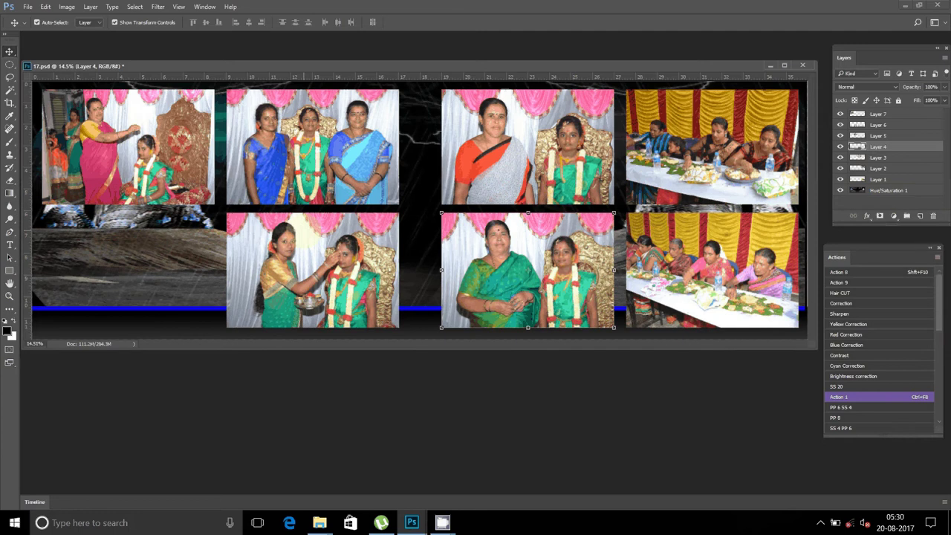
left_click_drag(342, 224, 157, 224)
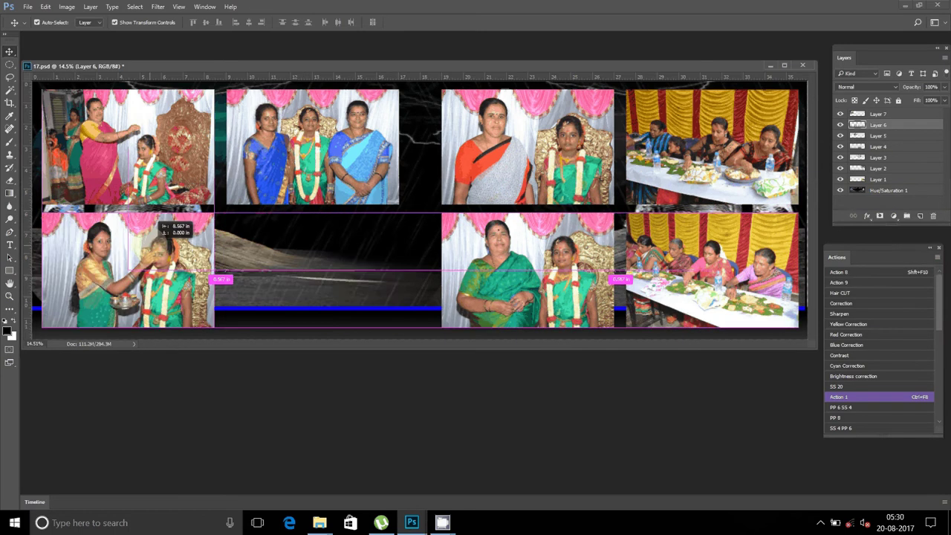
mouse_move(508, 226)
left_mouse_down()
mouse_move(401, 234)
mouse_move(297, 224)
left_mouse_up()
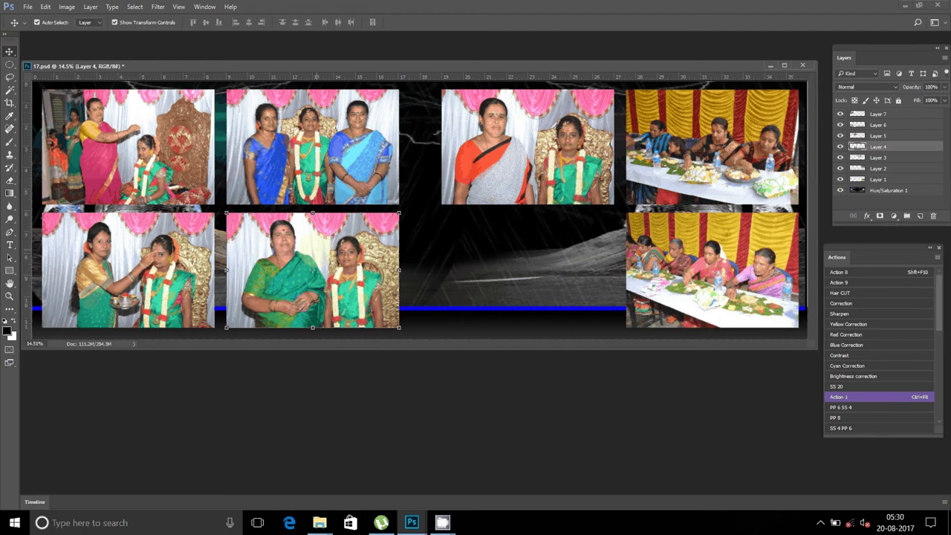
Paste the feast photo as Layer 8 into the third lower slot
left_click(45, 6)
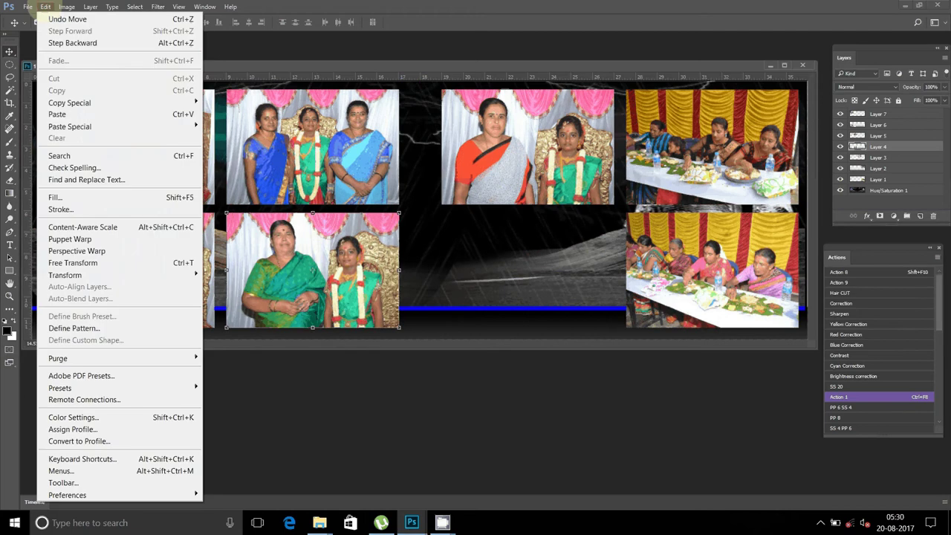
left_click(57, 114)
left_click_drag(445, 184, 552, 241)
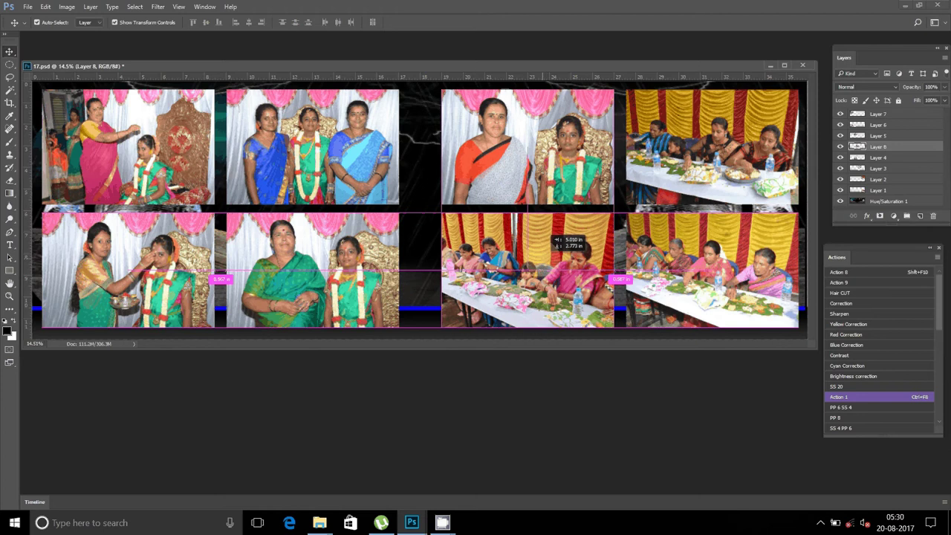
Hide the Hue/Saturation 1 background layer
right_click(404, 184)
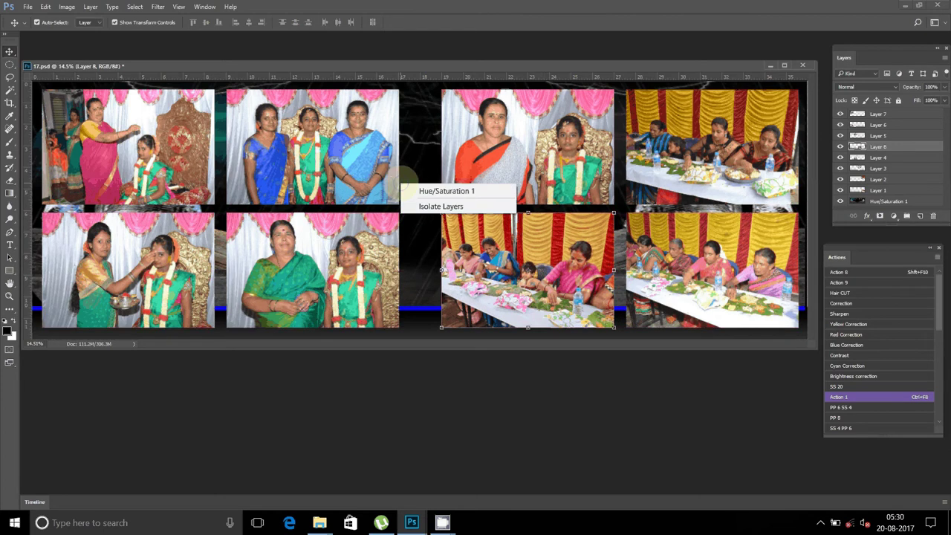
left_click(418, 190)
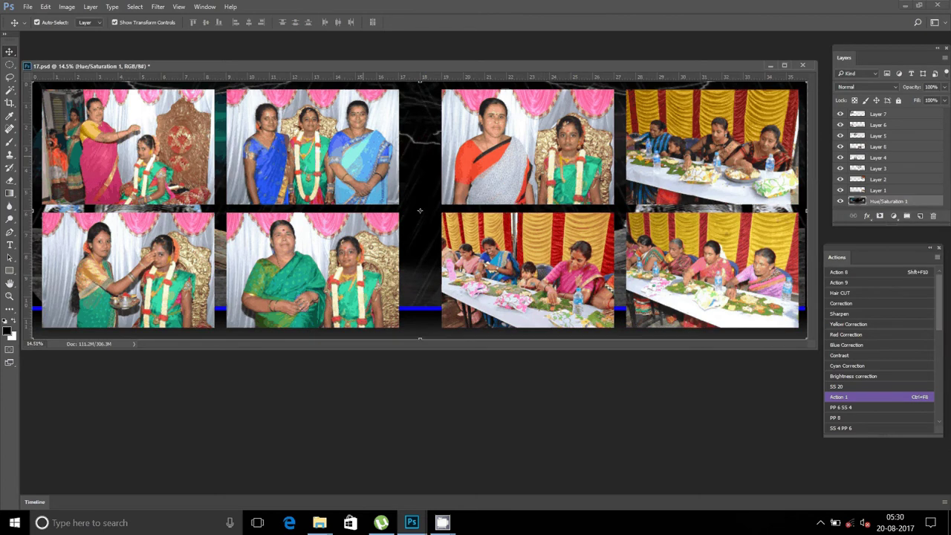
key("ctrl+comma")
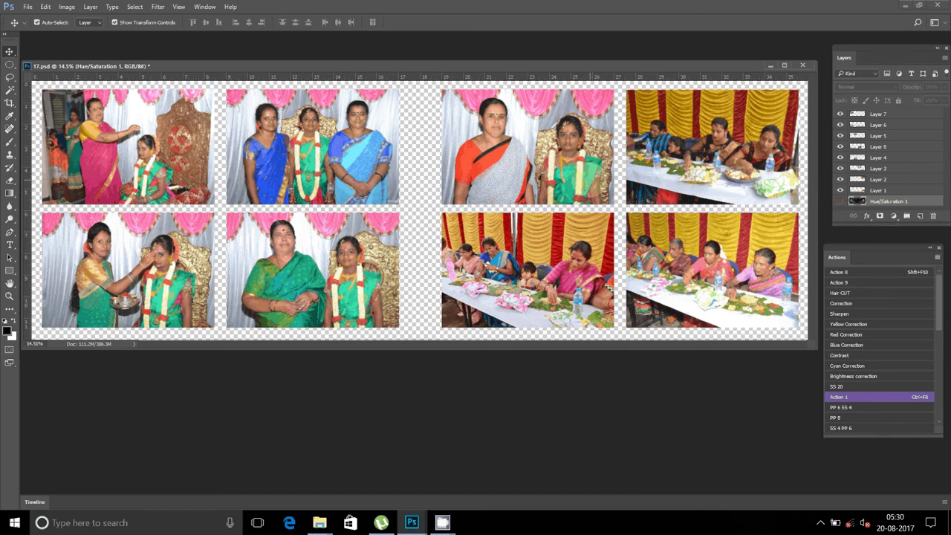
Merge all visible photos into Layer 3
left_click(527, 145)
left_click(87, 7)
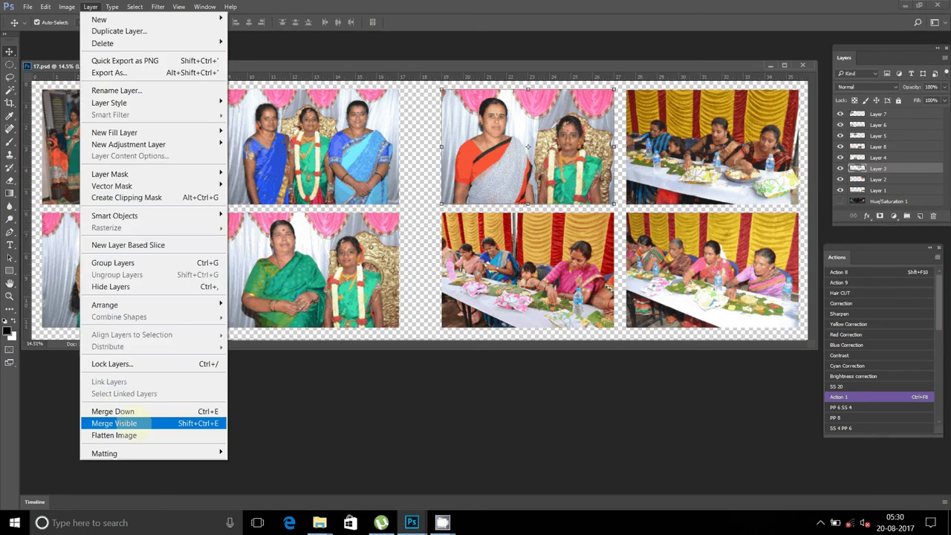
left_click(136, 424)
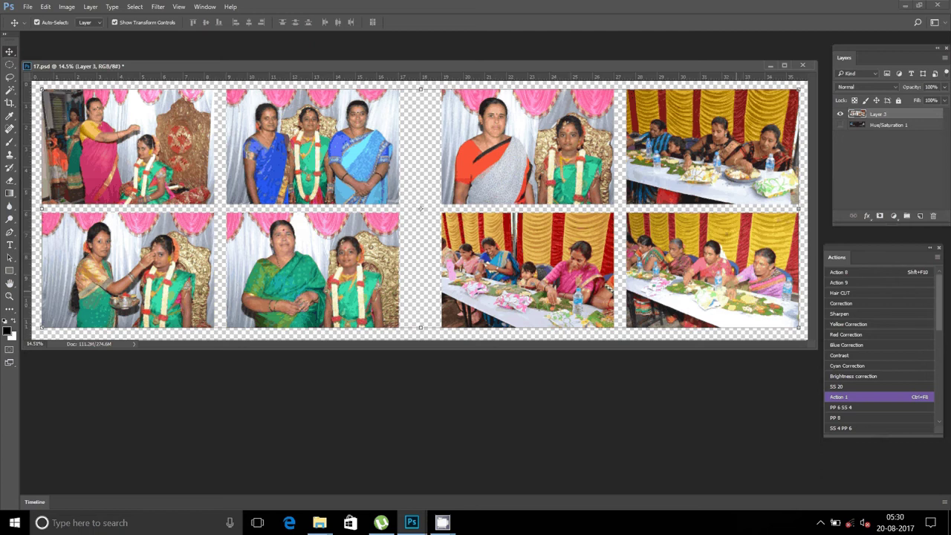
Add a 22 px inside Red, Blue, White gradient stroke, then reshow Hue/Saturation 1
left_click(867, 215)
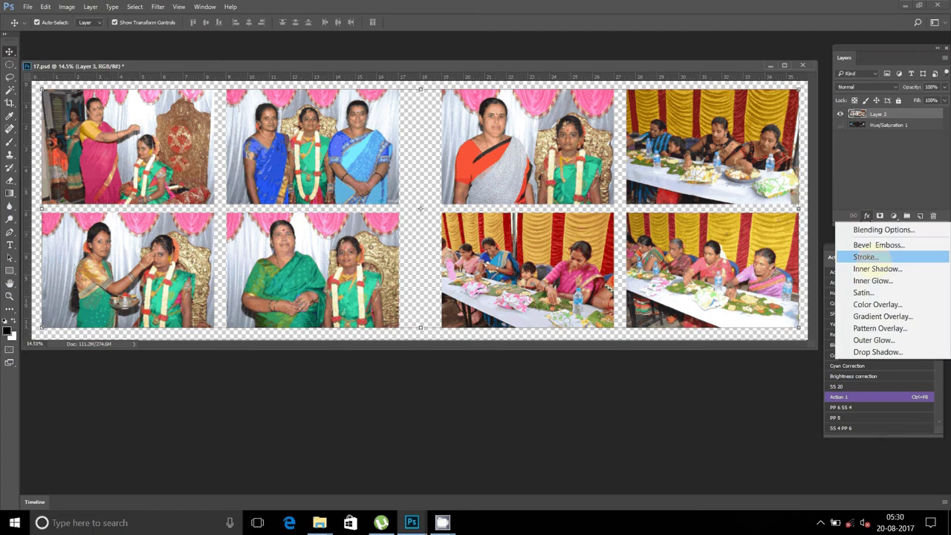
left_click(866, 256)
left_click(471, 202)
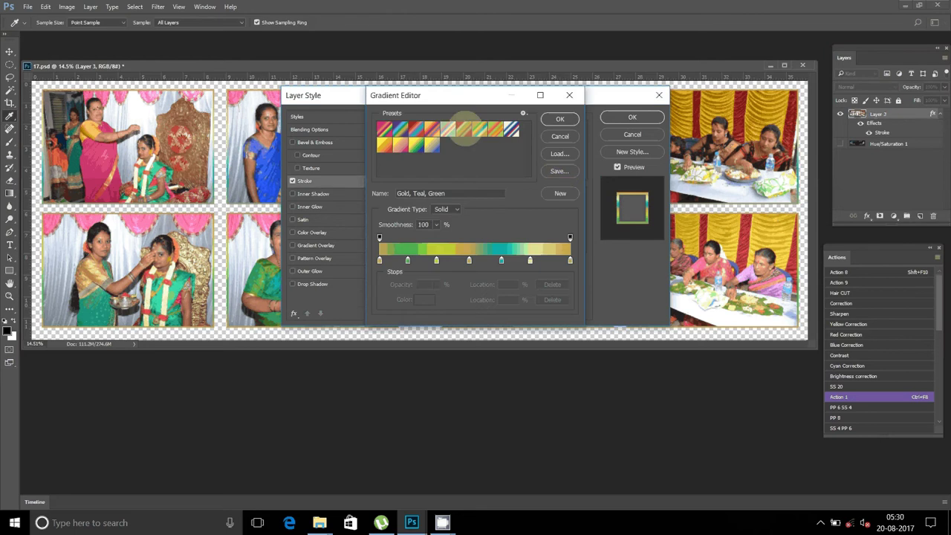
left_click(463, 130)
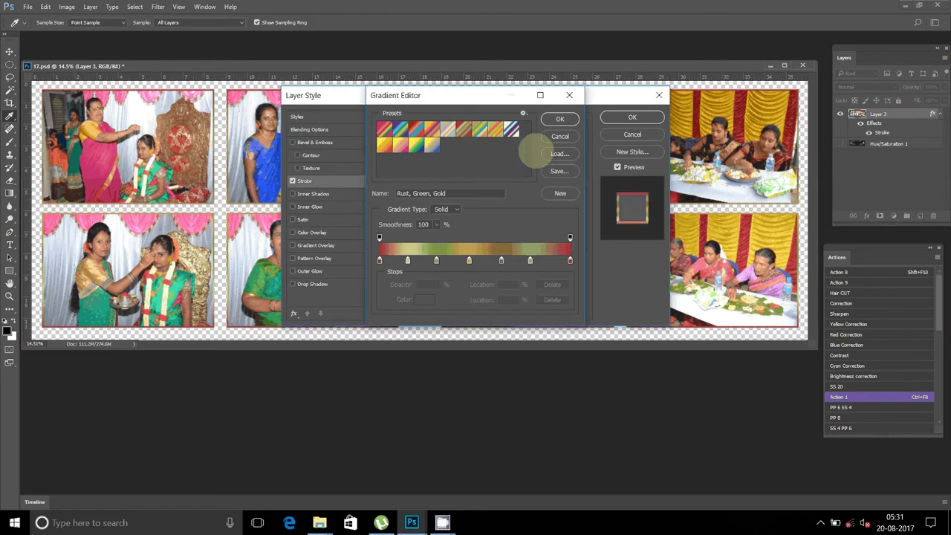
left_click(511, 130)
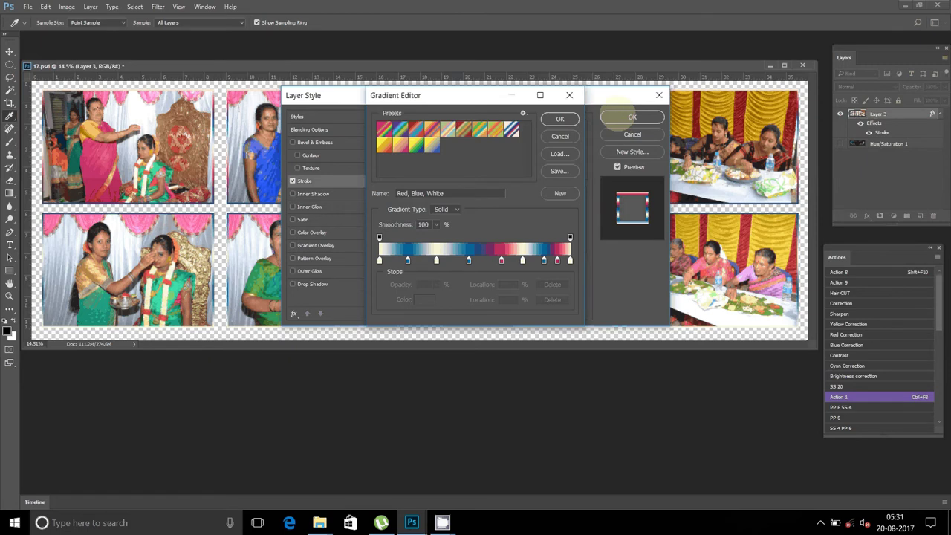
left_click(560, 118)
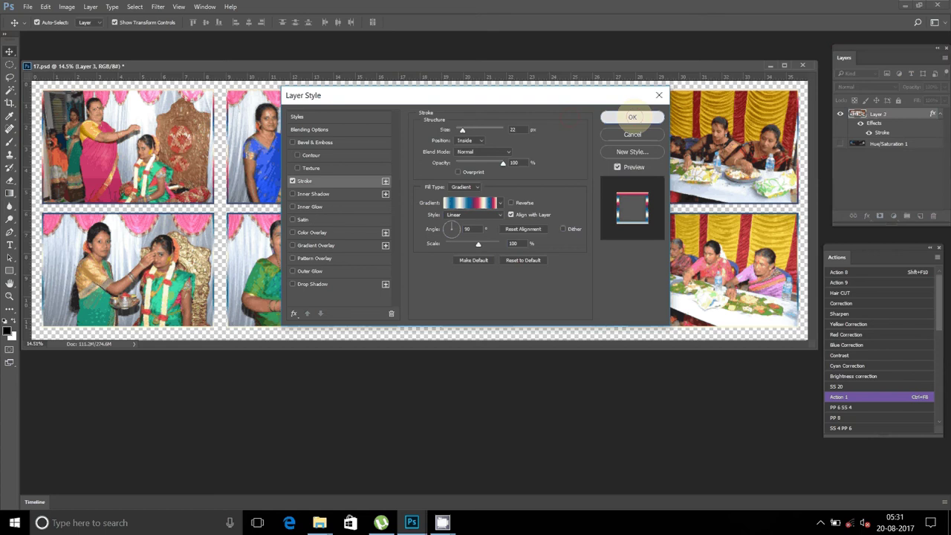
left_click(631, 117)
left_click(841, 145)
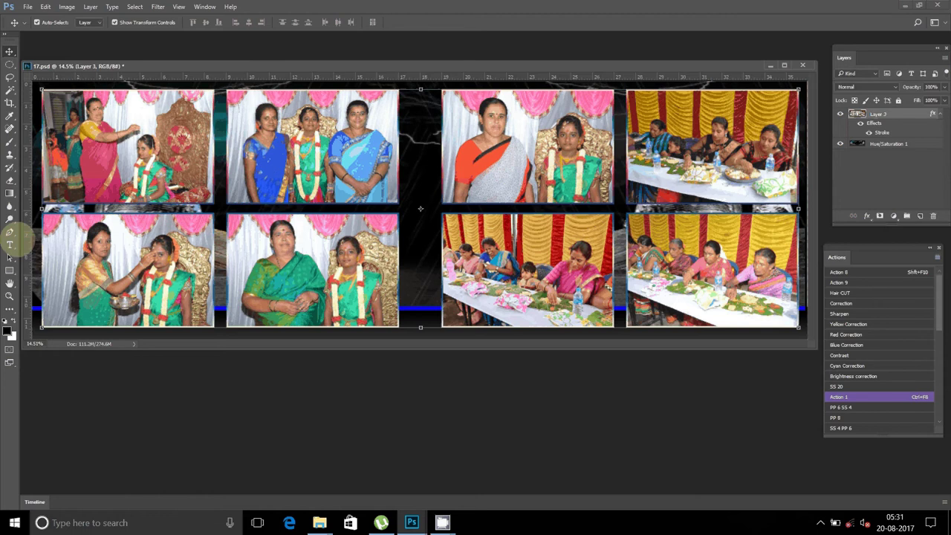
mouse_move(319, 522)
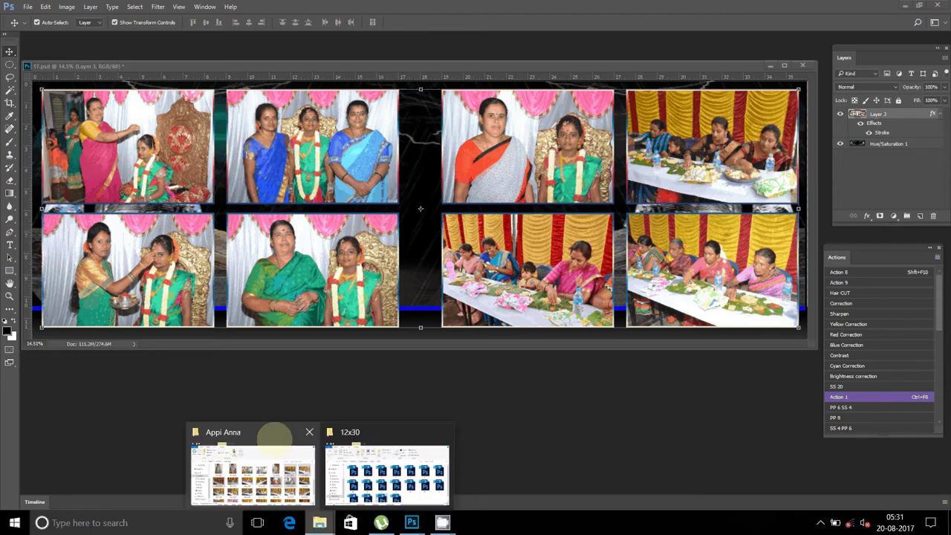
Move the eight used photos from the Appi Anna folder into the Delete folder
left_click(275, 437)
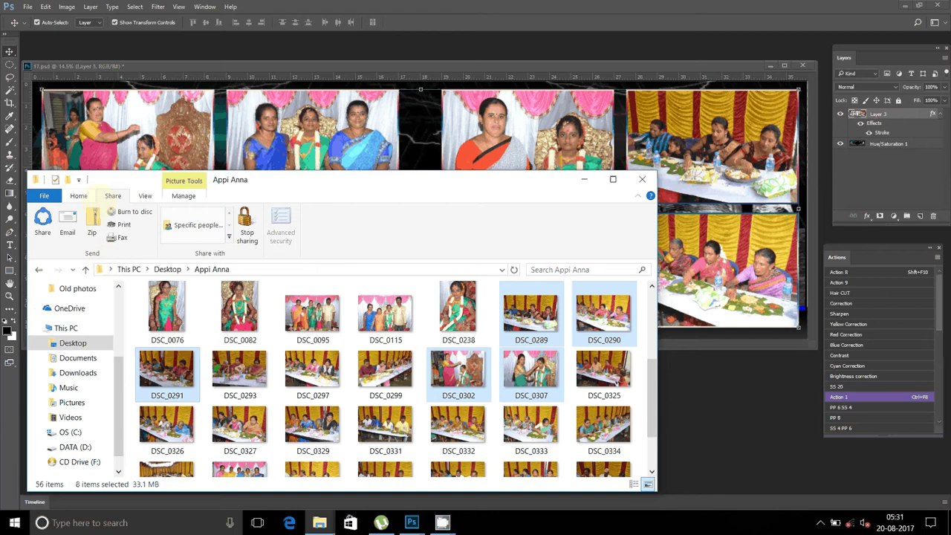
left_click(78, 196)
left_click(190, 232)
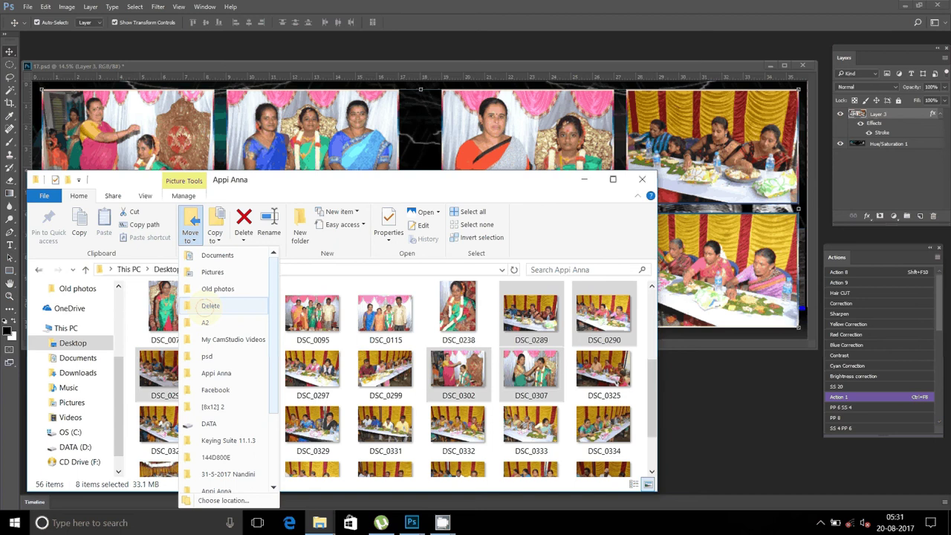
left_click(201, 306)
Drag a photo from the top of the Appi Anna folder onto Photoshop to open it
scroll(423, 385, "down", 2)
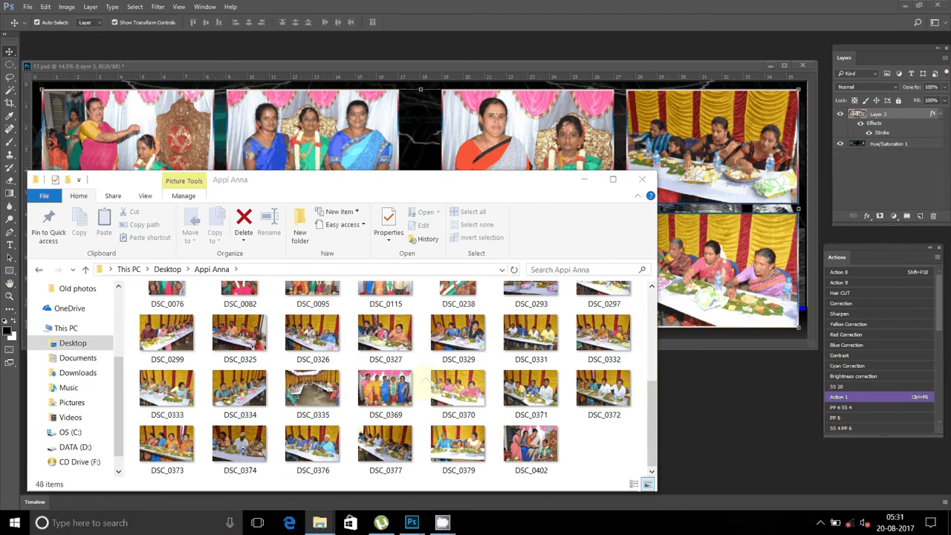
scroll(423, 381, "up", 10)
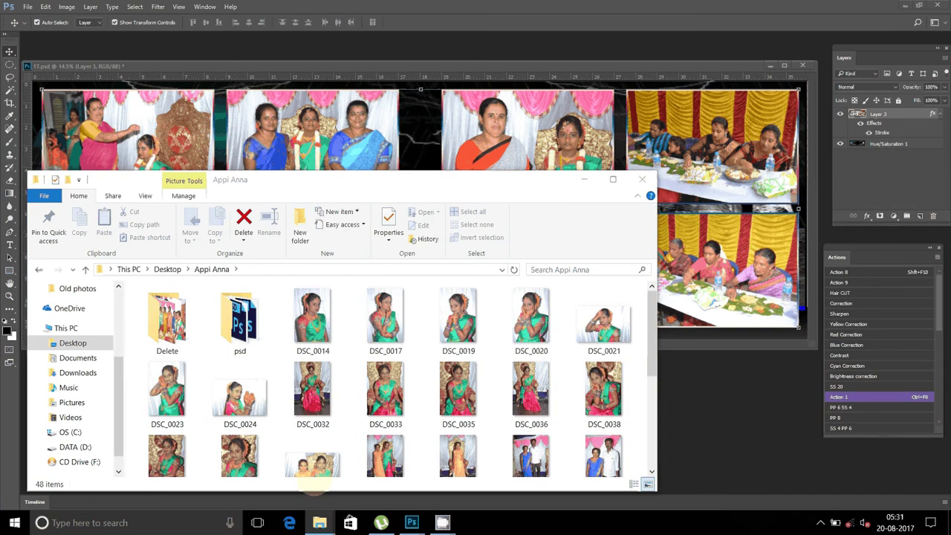
left_click_drag(311, 483, 730, 498)
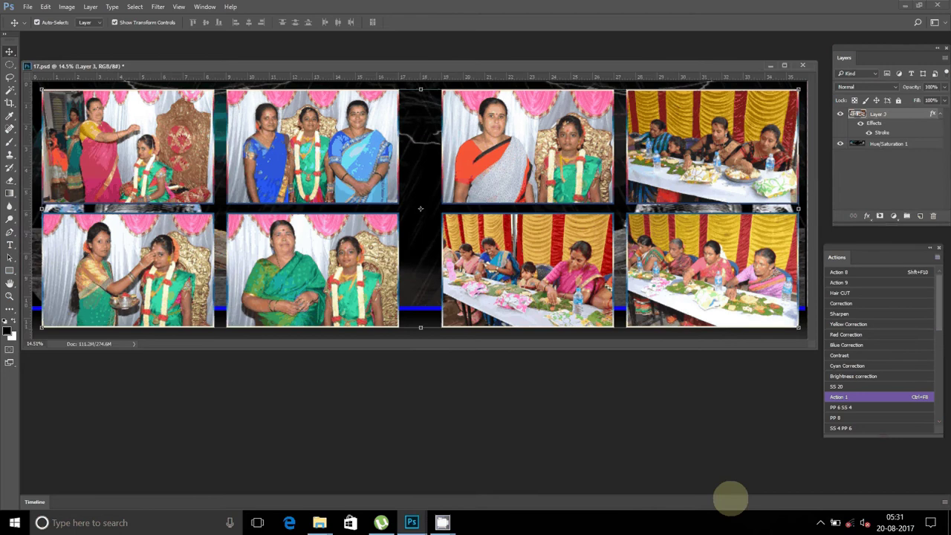
Warm and shrink the DSC_0051 girls' photo, then drag it into 17.psd as Layer 4
key("ctrl+F8")
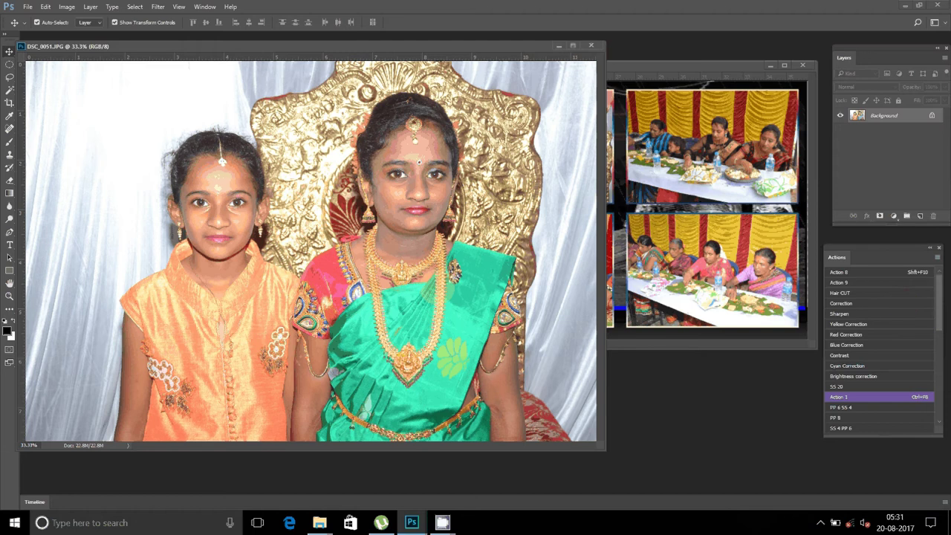
key("ctrl+F8")
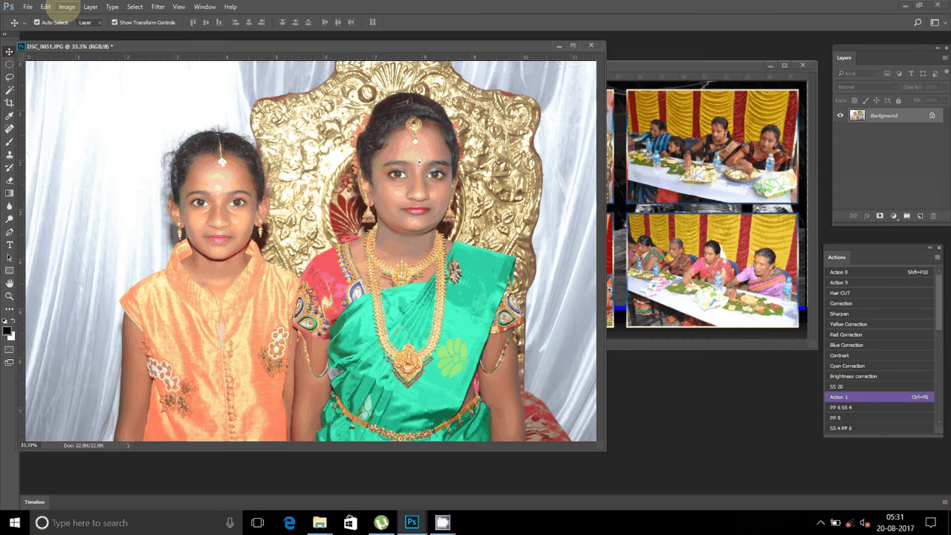
key("ctrl+alt+i")
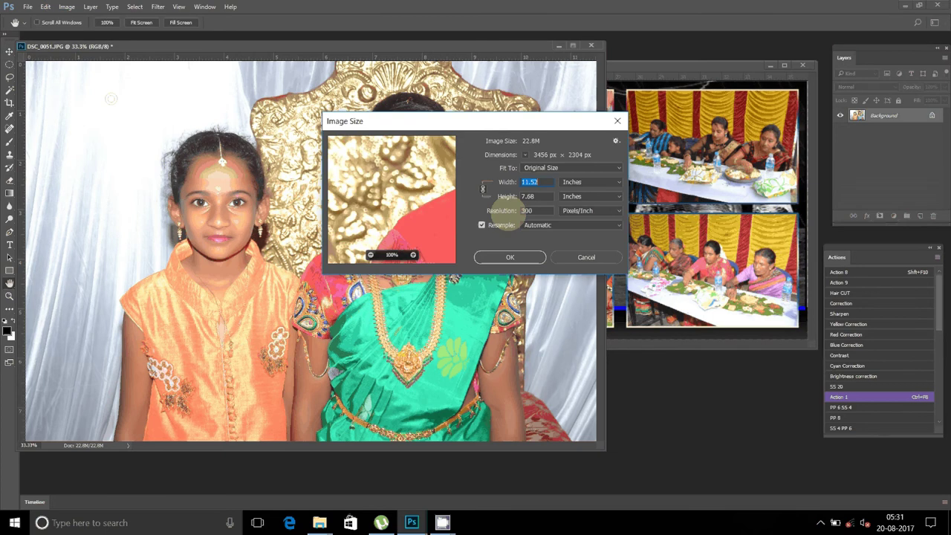
key("Return")
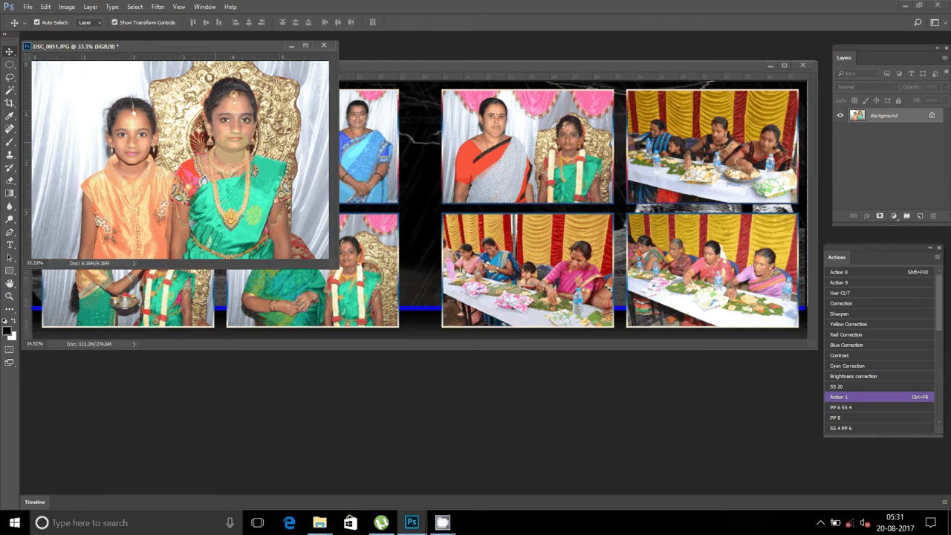
mouse_move(223, 156)
left_mouse_down()
mouse_move(633, 198)
mouse_move(677, 192)
left_mouse_up()
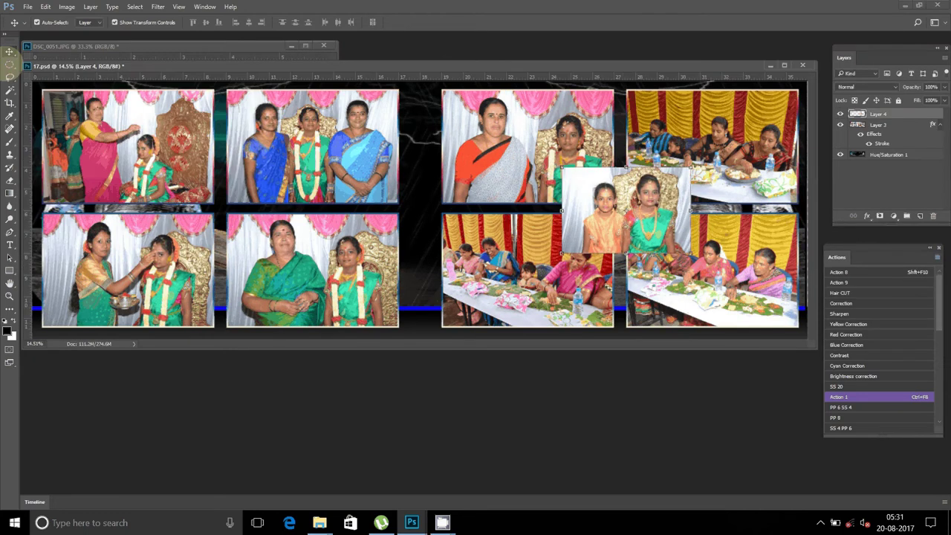
key("m")
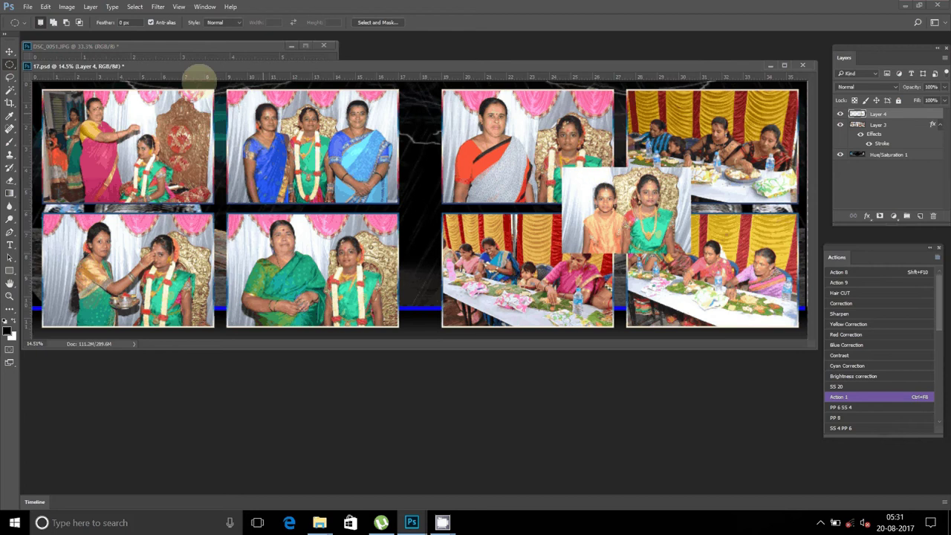
left_click(9, 270)
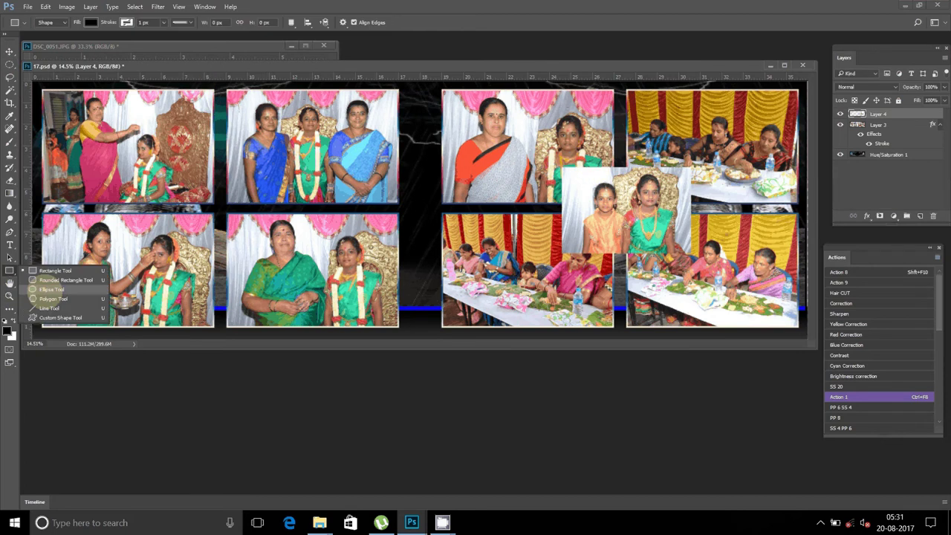
Draw a no-fill flower custom shape, about 1413 × 1206 px, over the girls' photo
left_click(60, 317)
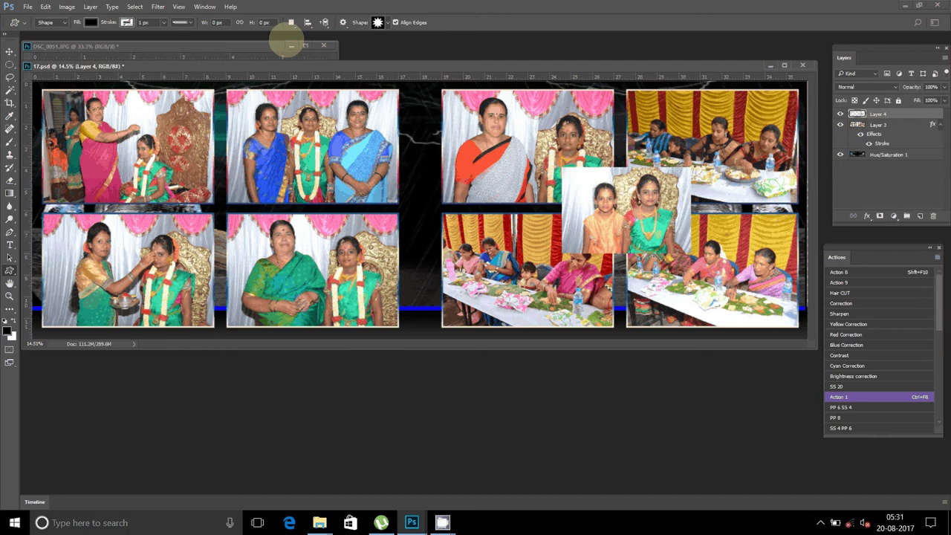
left_click(90, 23)
left_click(48, 41)
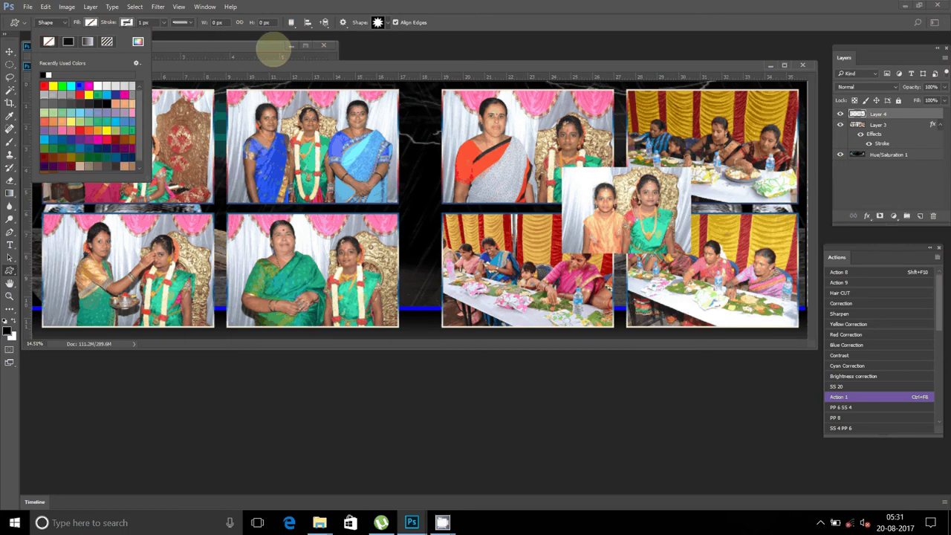
left_click(377, 23)
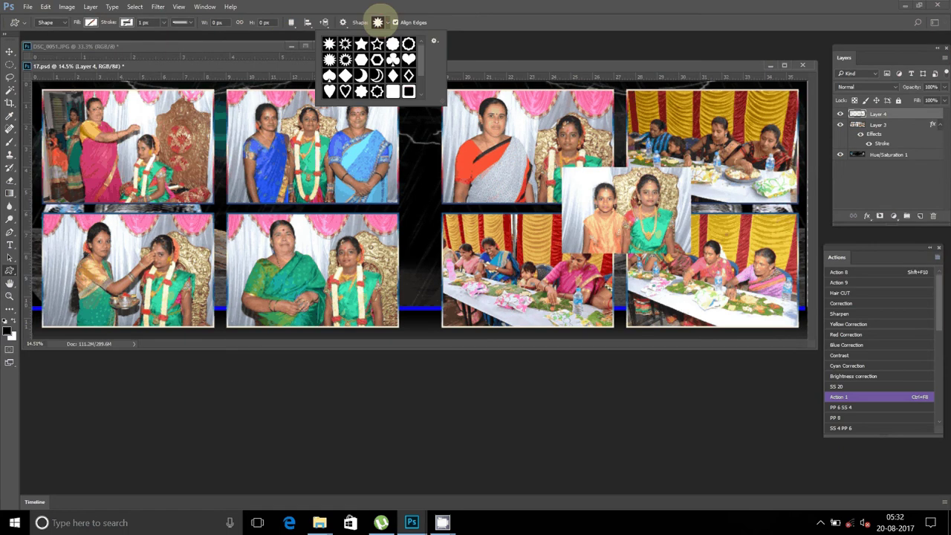
left_click(392, 43)
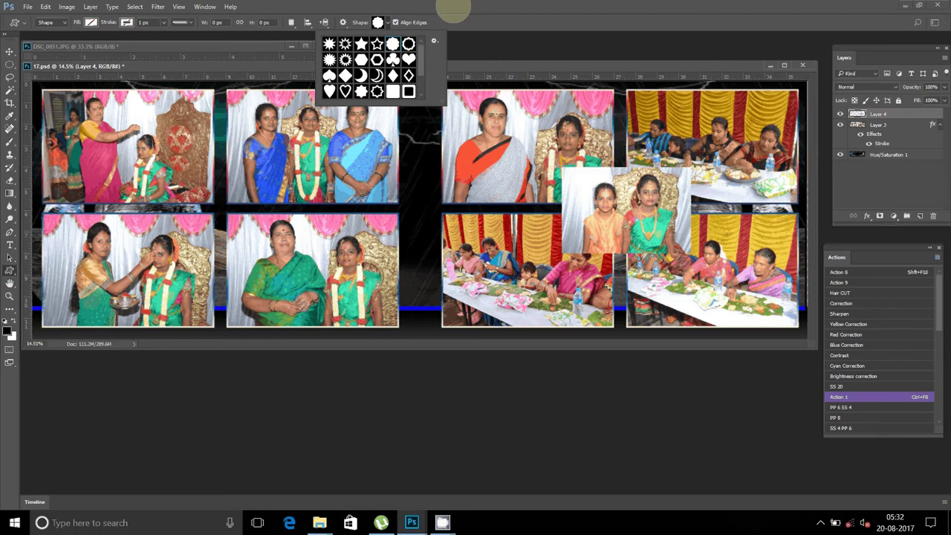
left_click(453, 9)
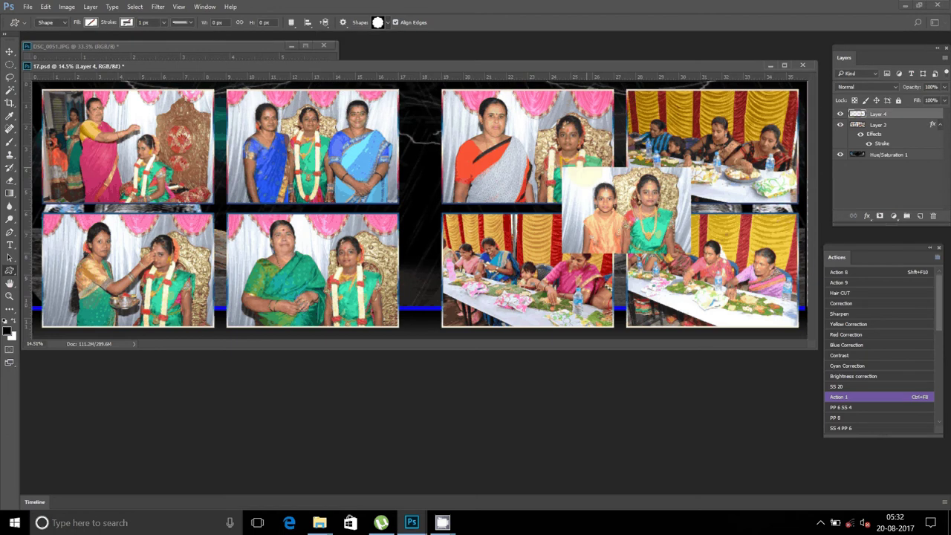
left_click_drag(586, 152, 689, 226)
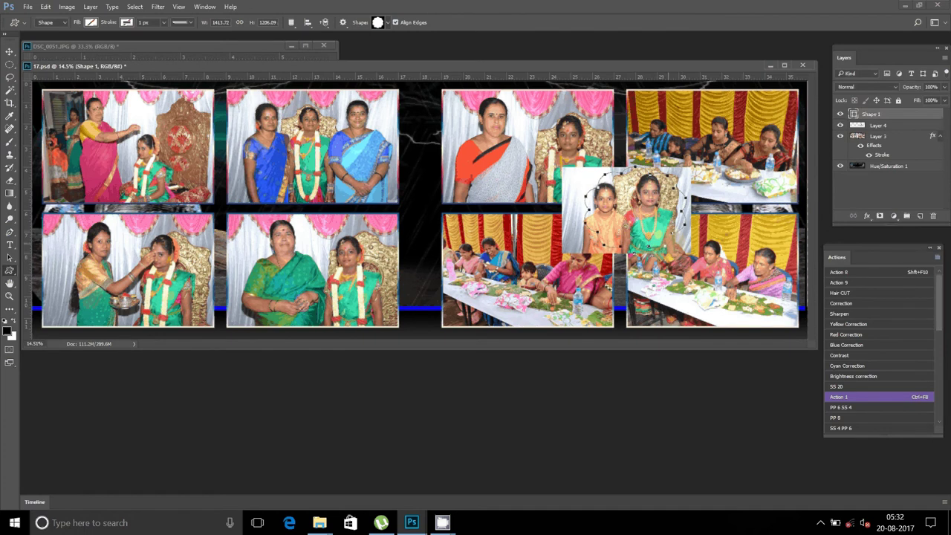
Position the flower path and use its selection as a layer mask on Layer 4
key("a")
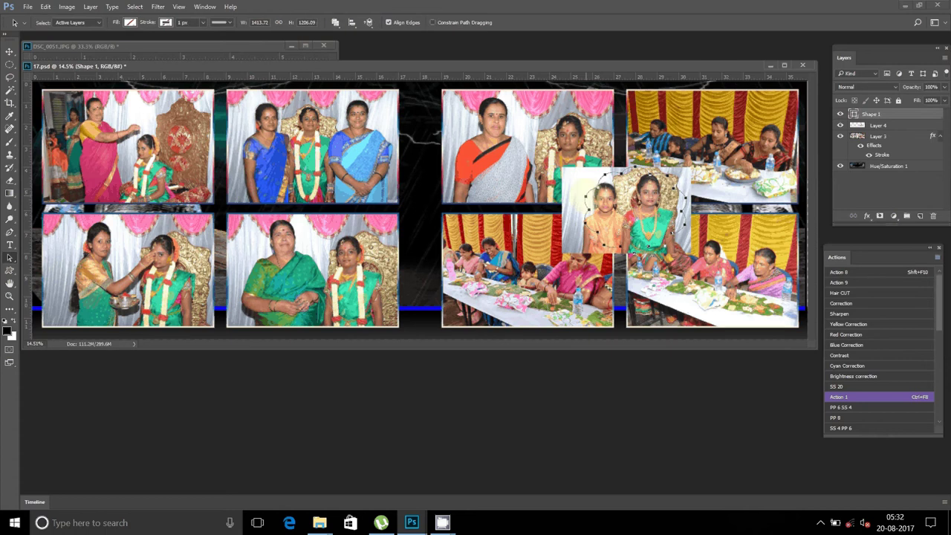
mouse_move(583, 184)
left_mouse_down()
mouse_move(587, 197)
mouse_move(589, 186)
left_mouse_up()
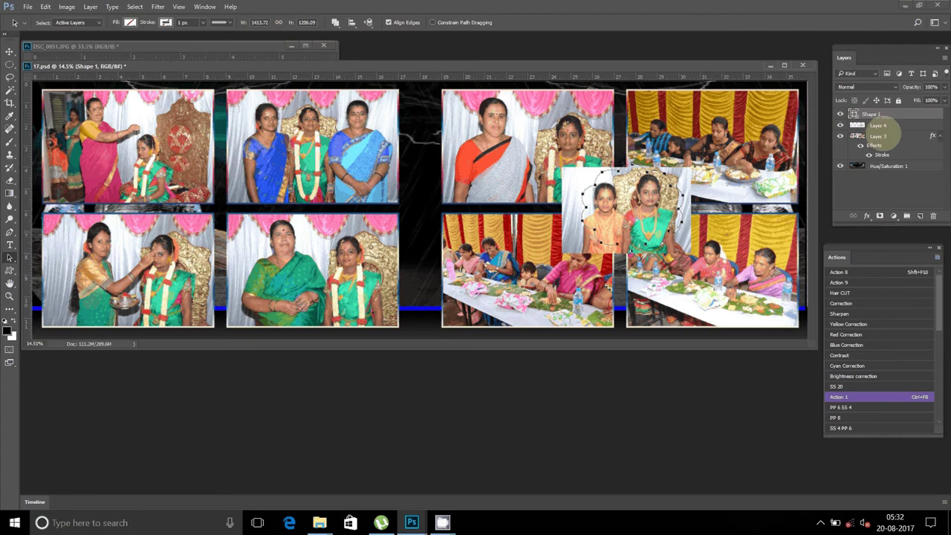
left_click(878, 126)
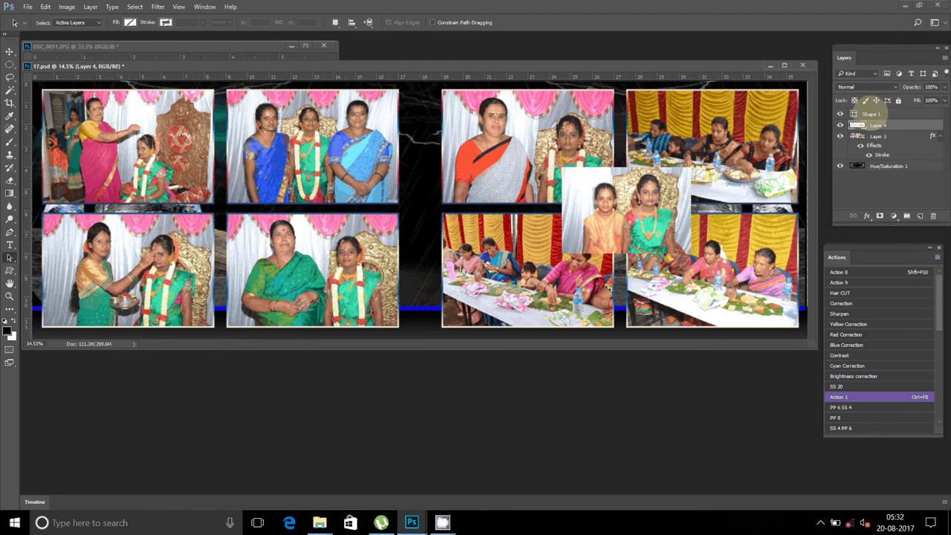
left_click(873, 114)
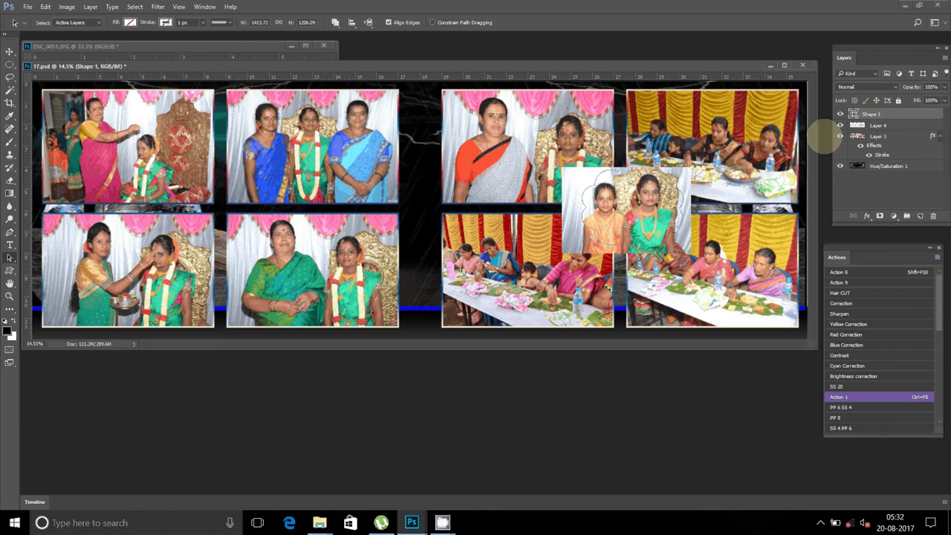
key("ctrl+Return")
left_click(878, 126)
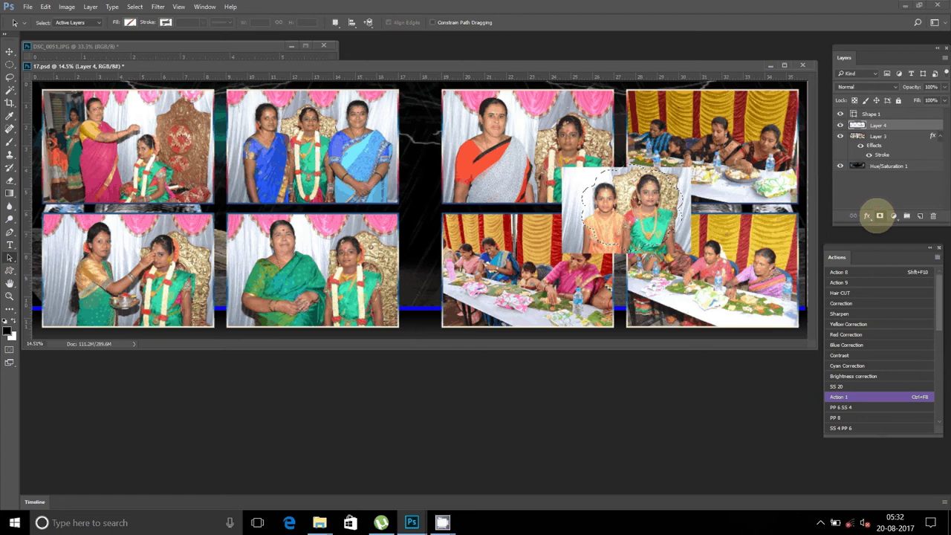
left_click(878, 215)
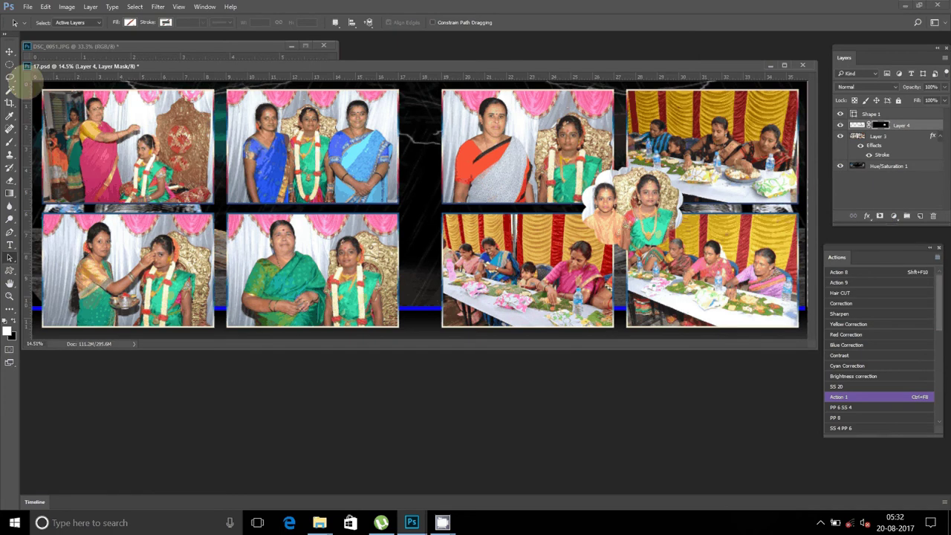
left_click(9, 51)
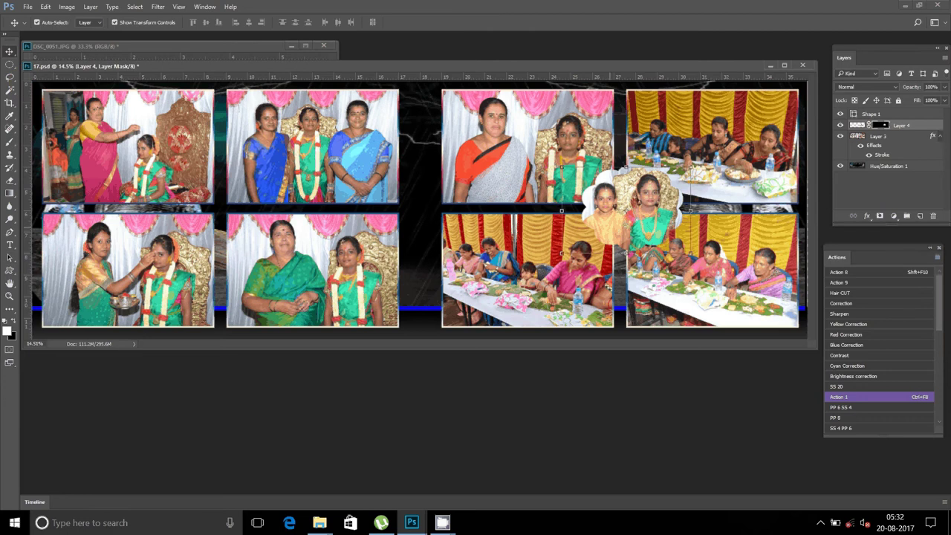
Give the flower inset on Layer 4 a 22 px inside Green, Yellow gradient stroke
left_click(866, 216)
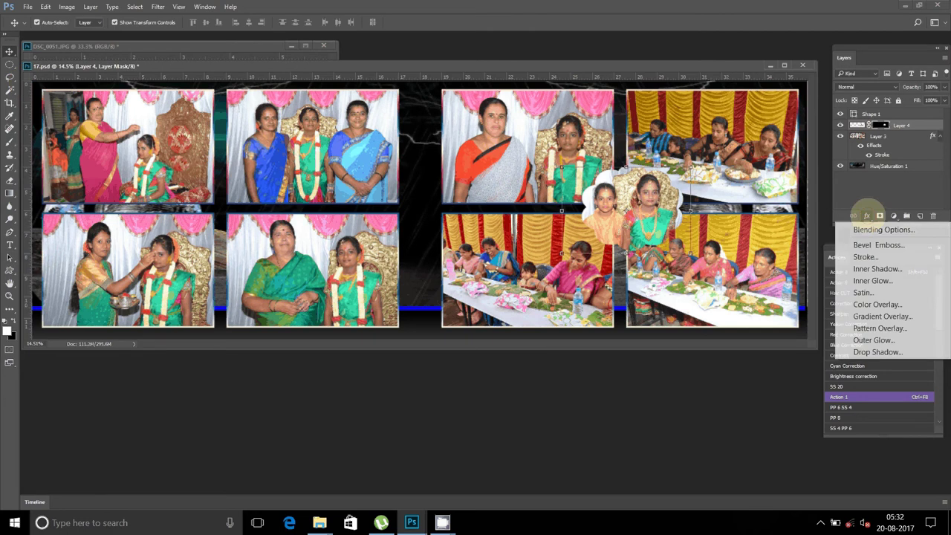
left_click(866, 256)
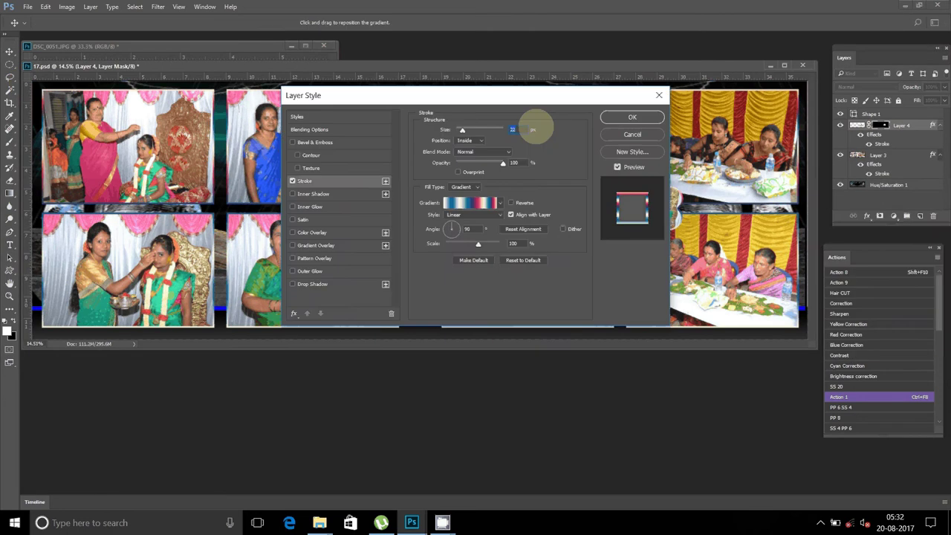
left_click_drag(484, 94, 342, 113)
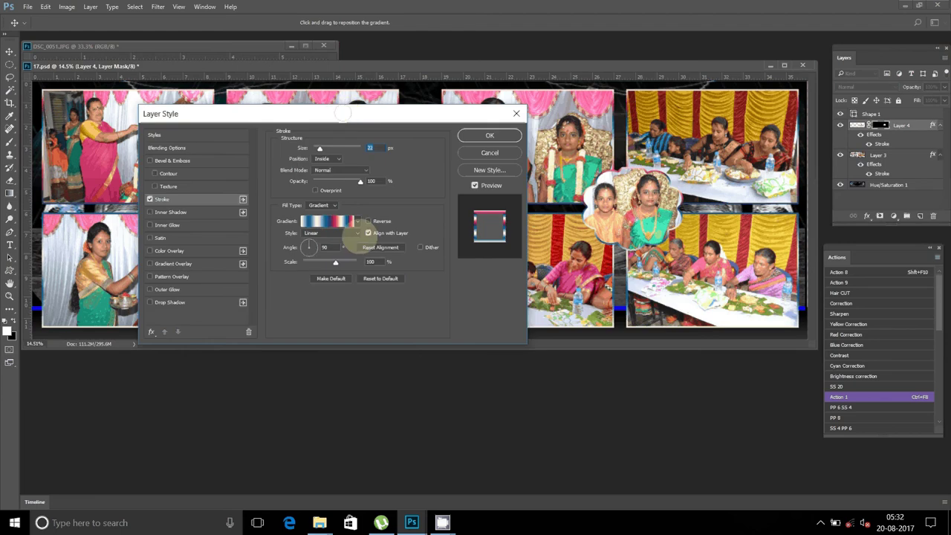
left_click(331, 220)
left_click(384, 145)
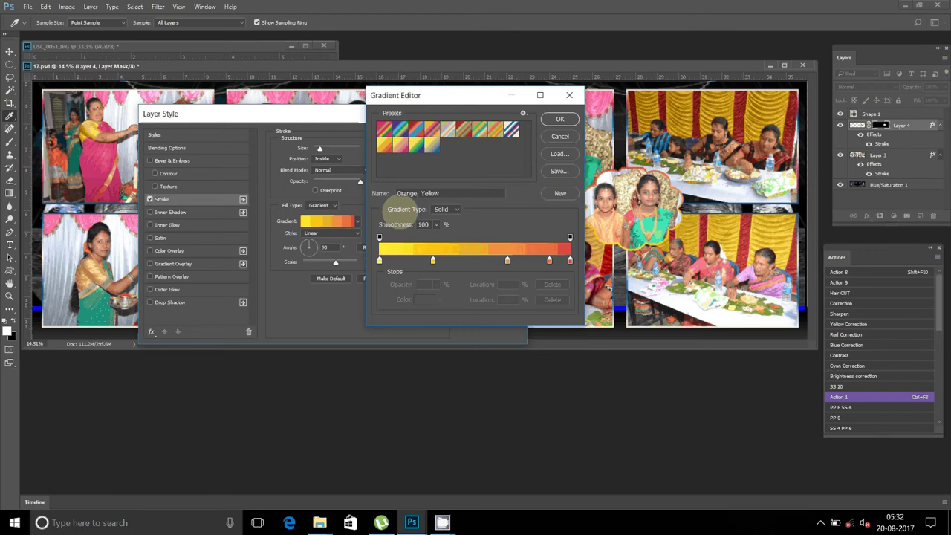
left_click(415, 144)
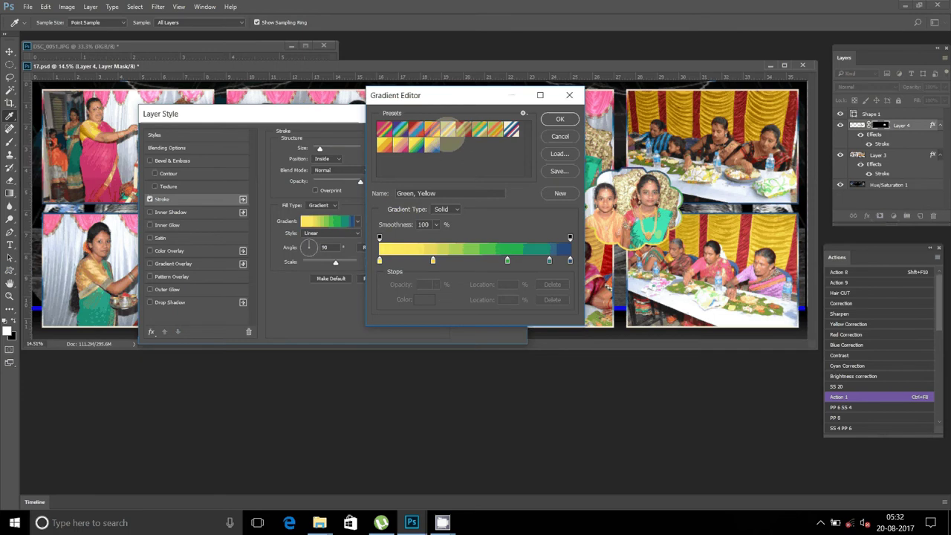
left_click(560, 119)
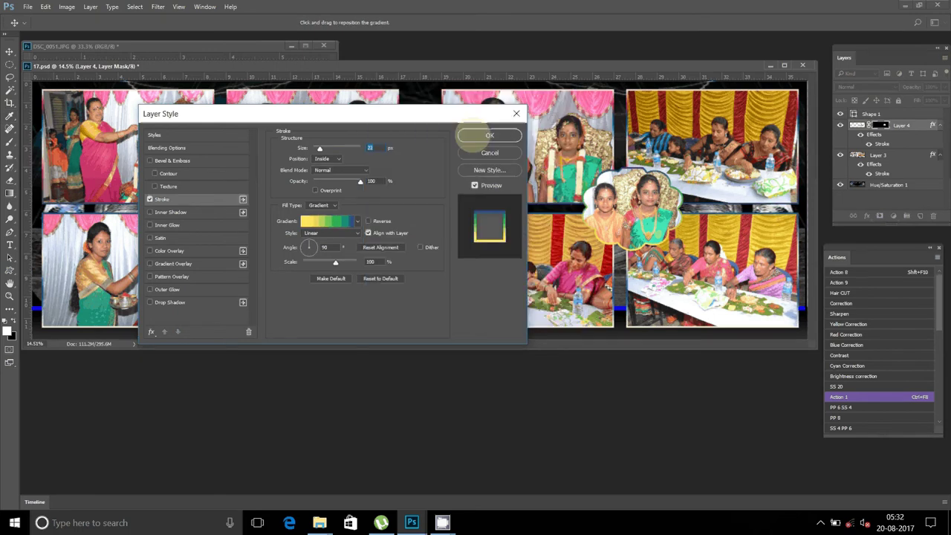
left_click(489, 135)
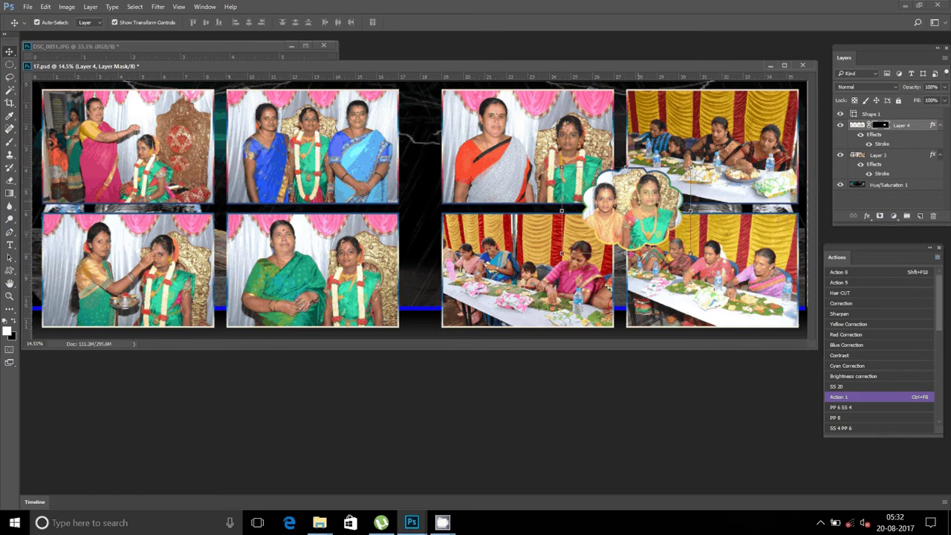
Rasterize Shape 1, clip the girls' photo into it, and merge them, applying the mask
left_click(634, 192)
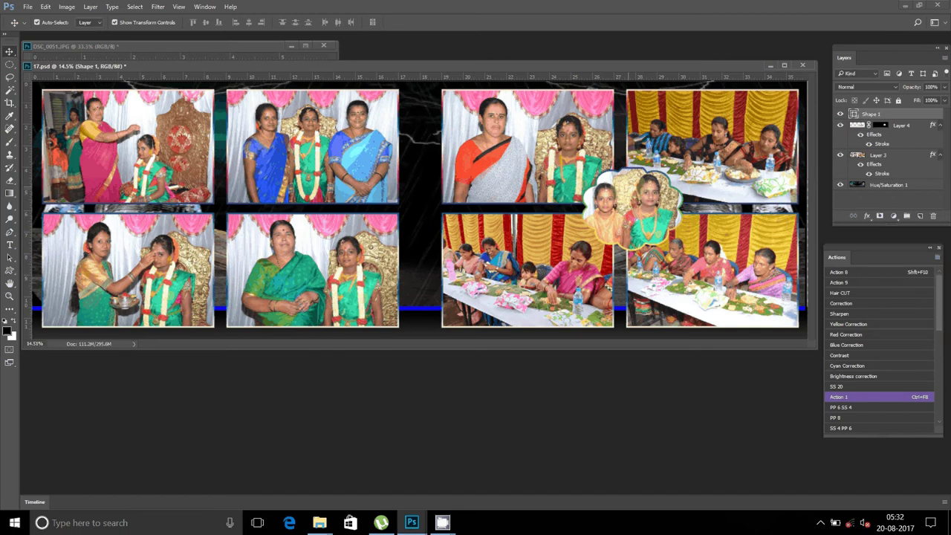
left_click(639, 193)
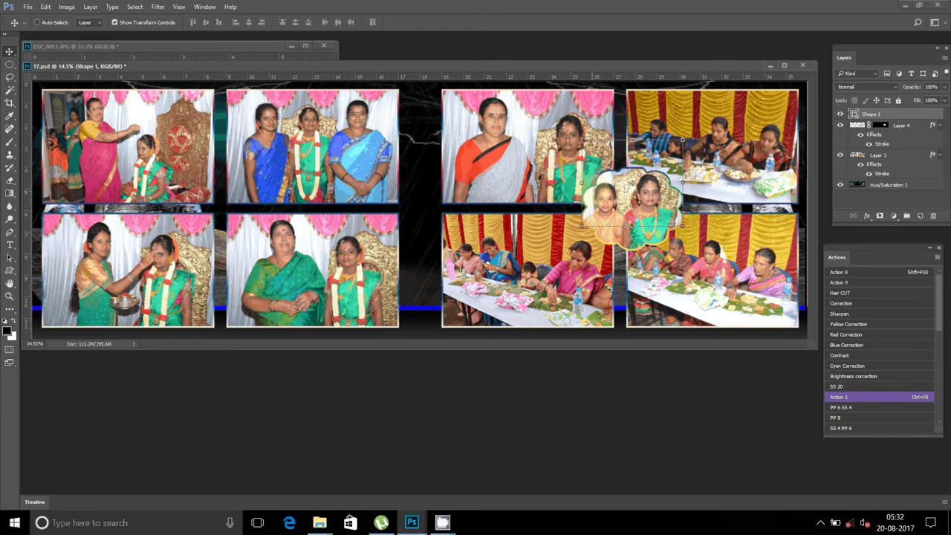
left_click(891, 125)
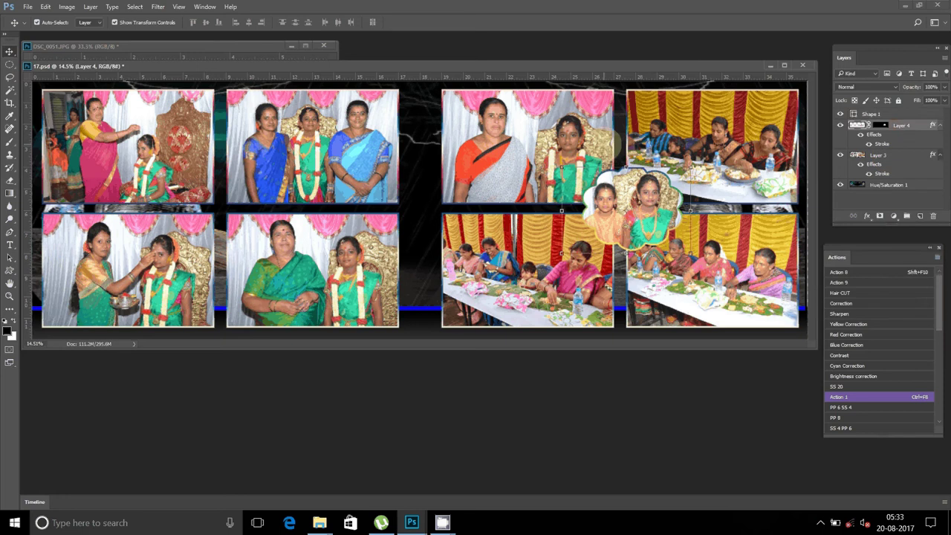
left_click(615, 142)
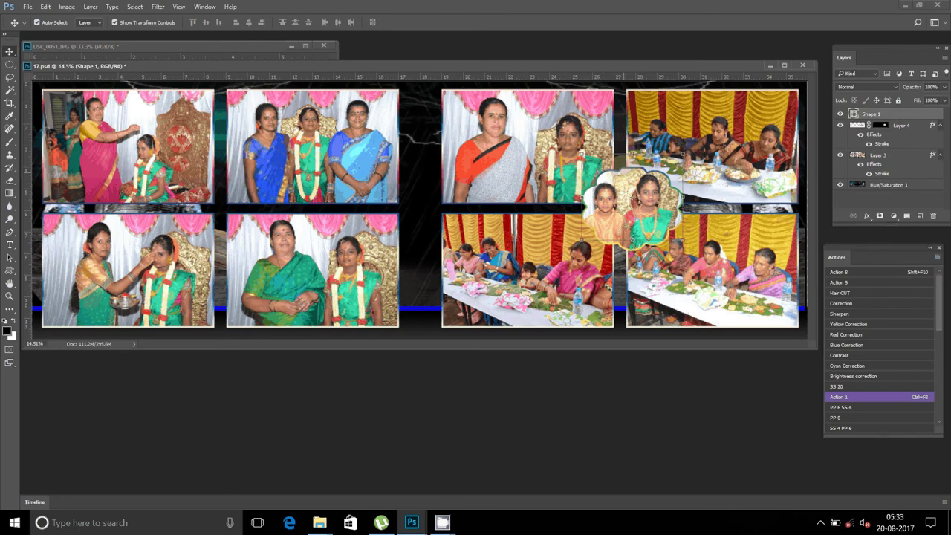
key("ctrl")
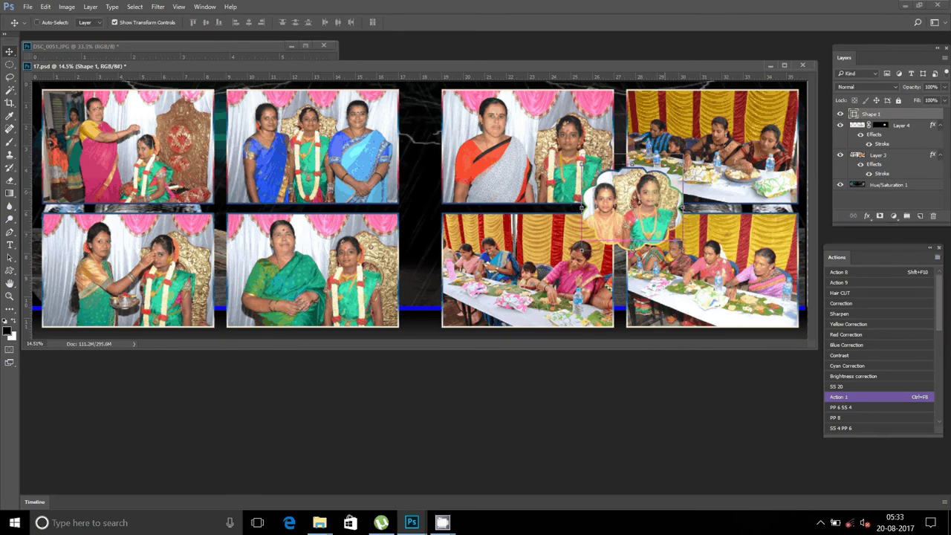
right_click(887, 112)
left_click(770, 235)
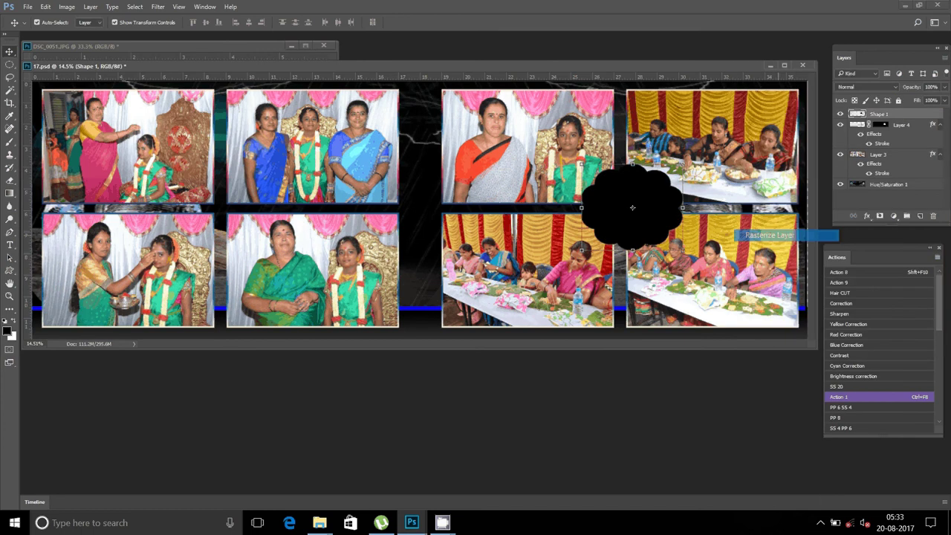
left_click(632, 208)
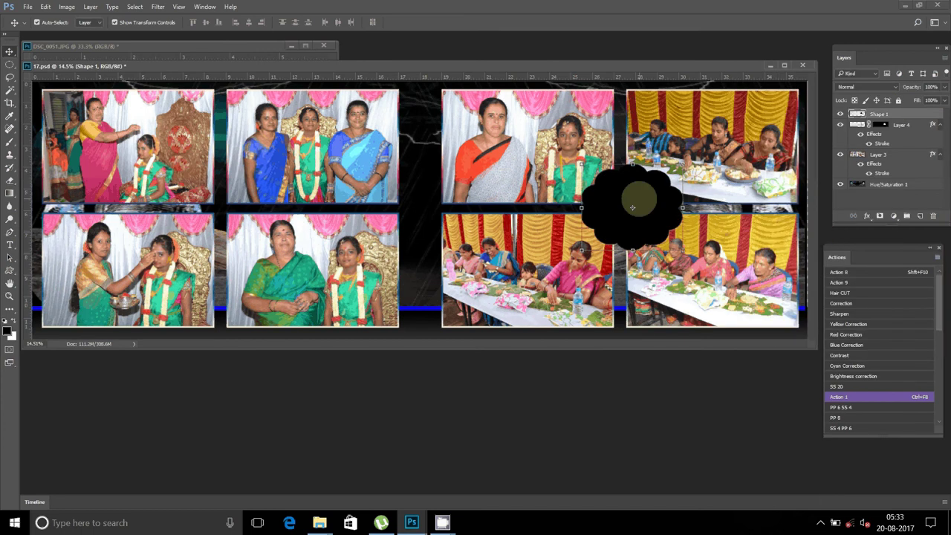
key("ctrl+F8")
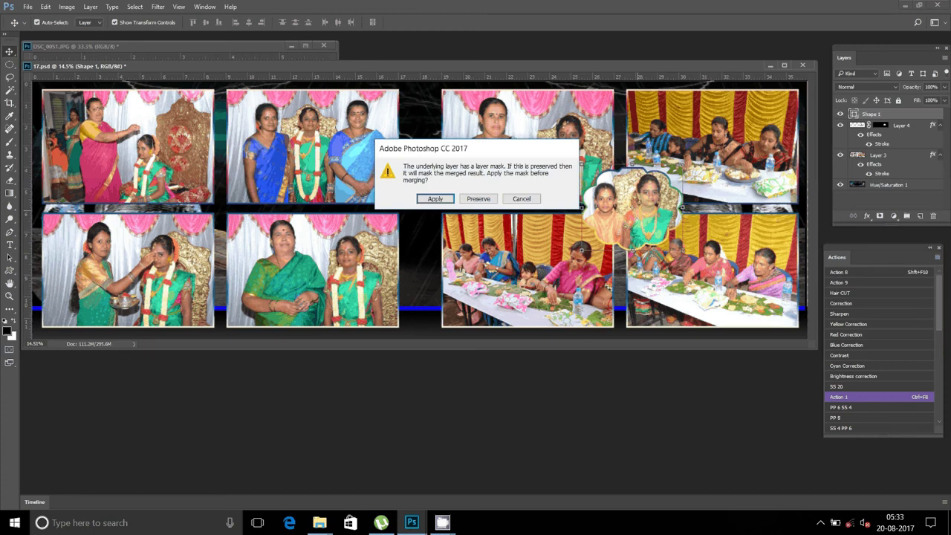
key("Return")
Scale the flower inset to about 84%, move it to the left page, and merge visible layers
mouse_move(650, 173)
left_mouse_down()
mouse_move(645, 156)
mouse_move(668, 163)
left_mouse_up()
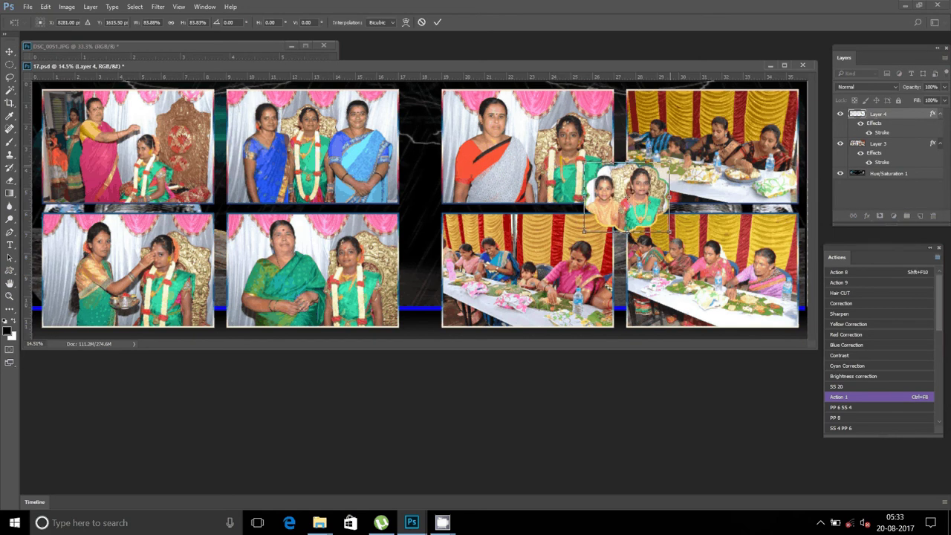
left_click(846, 199)
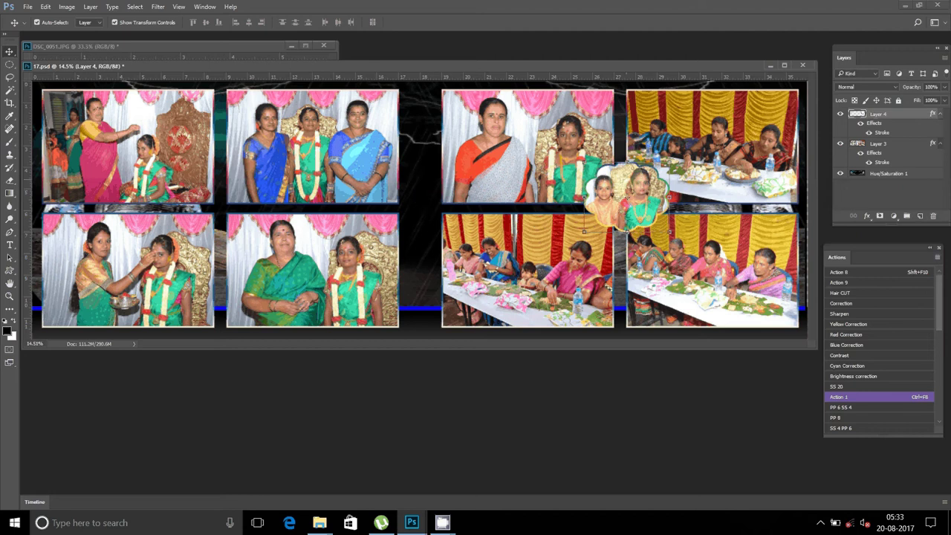
left_click_drag(649, 156, 238, 178)
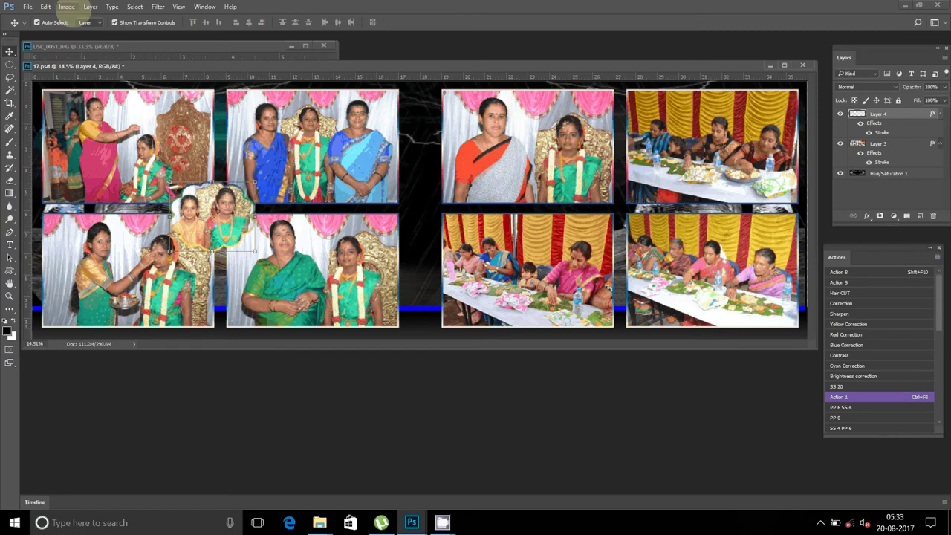
key("ctrl+shift+e")
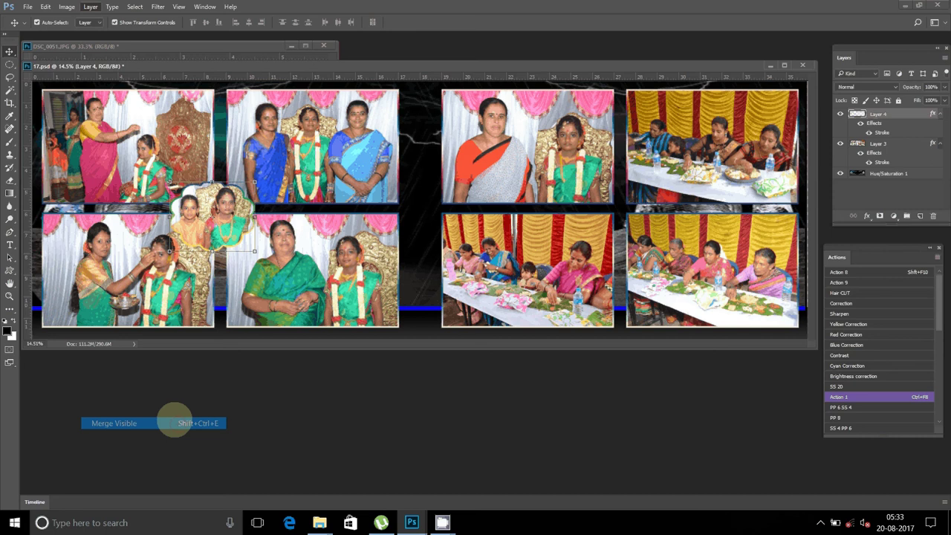
Save the spread as JPEG '19' in the A2 folder at quality 10, Maximum
left_click(27, 7)
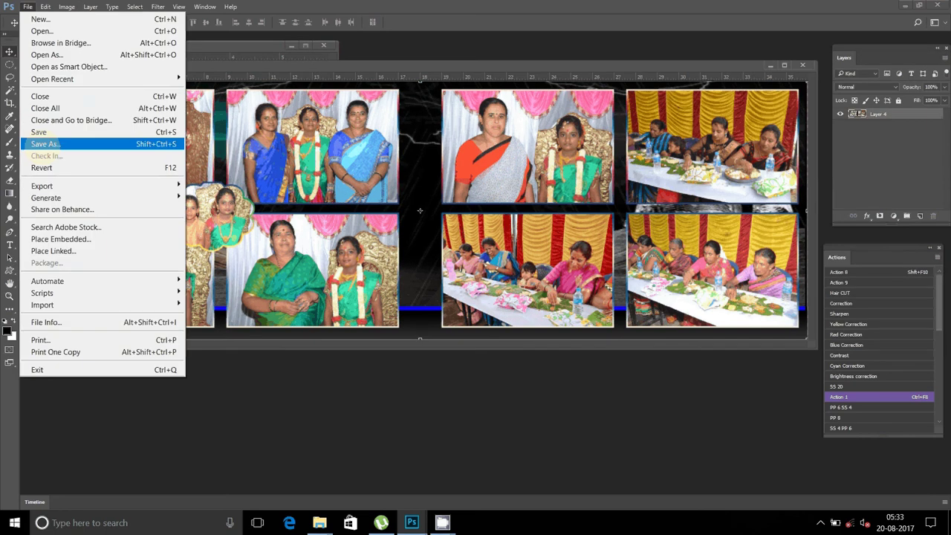
left_click(52, 144)
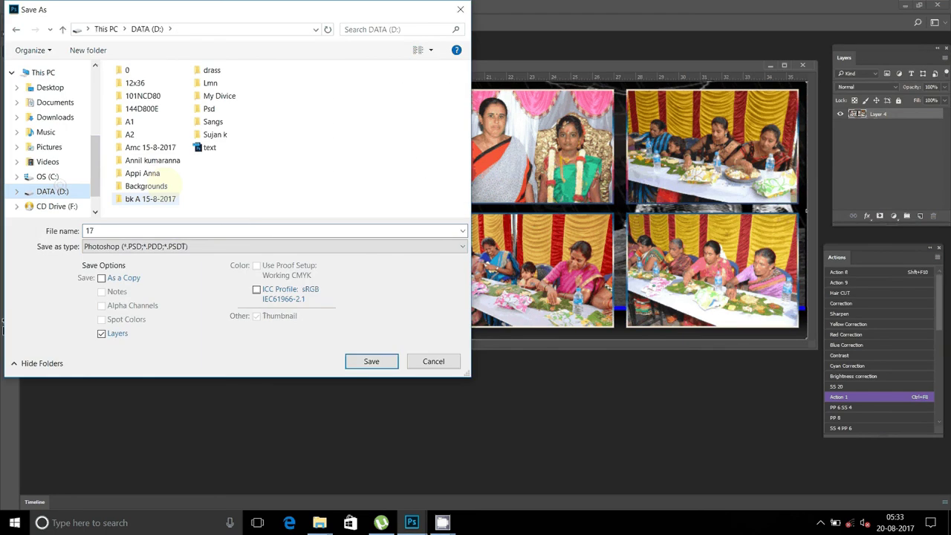
left_click(130, 135)
left_click(370, 364)
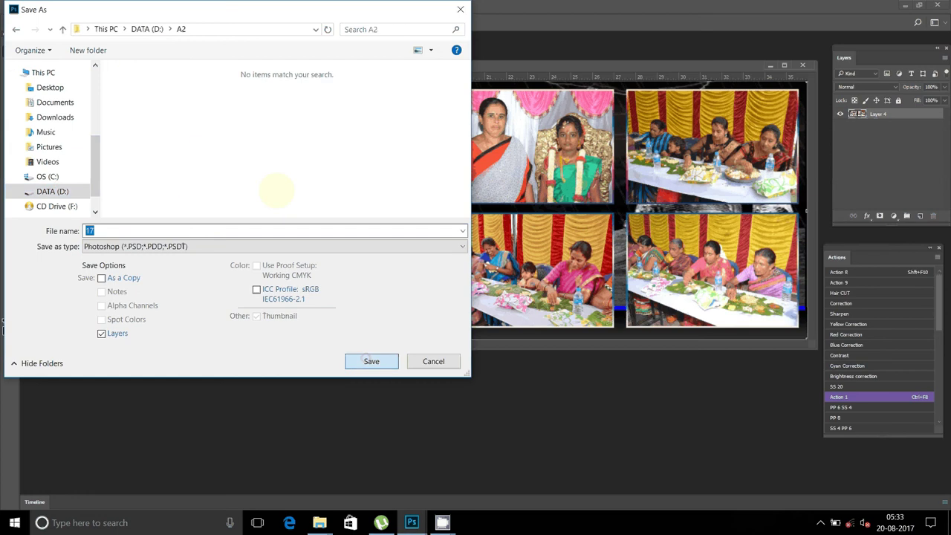
left_click(191, 247)
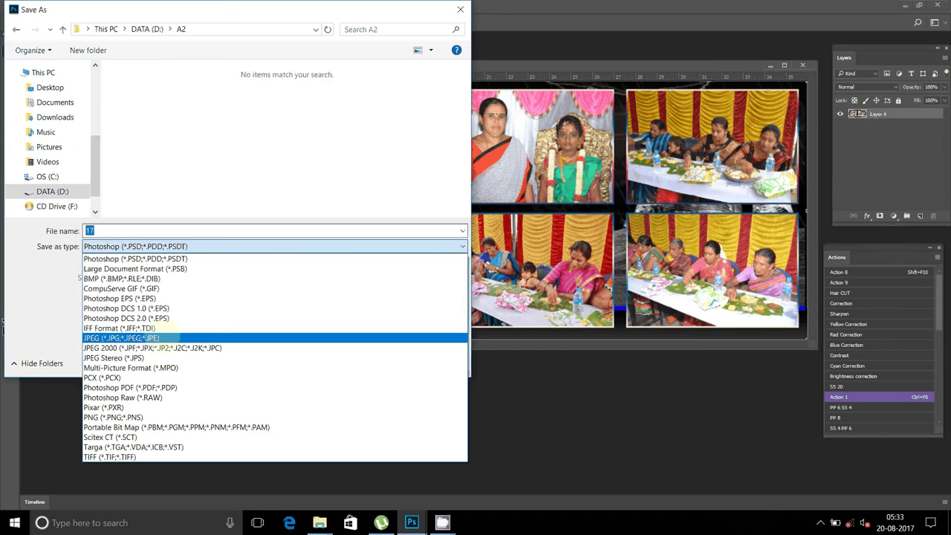
left_click(152, 337)
left_click(199, 223)
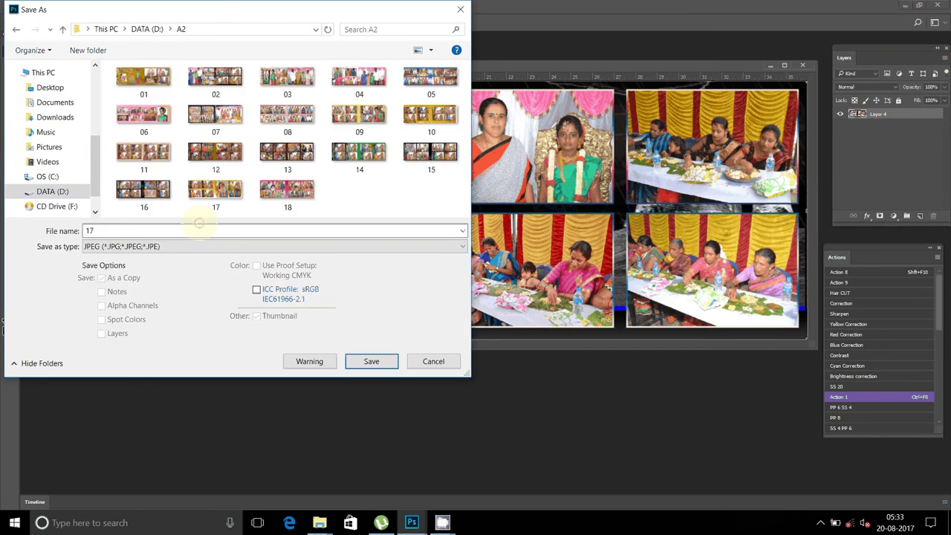
double_click(178, 230)
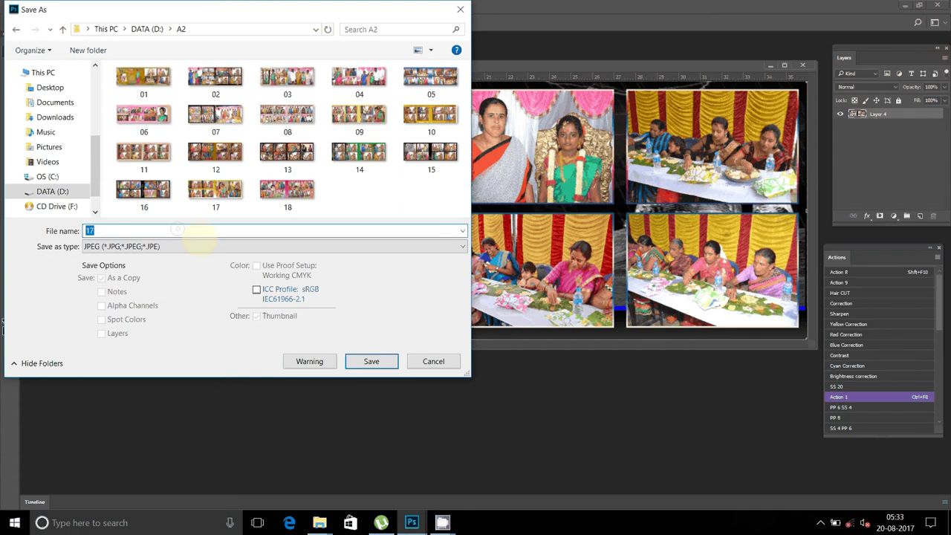
type("1")
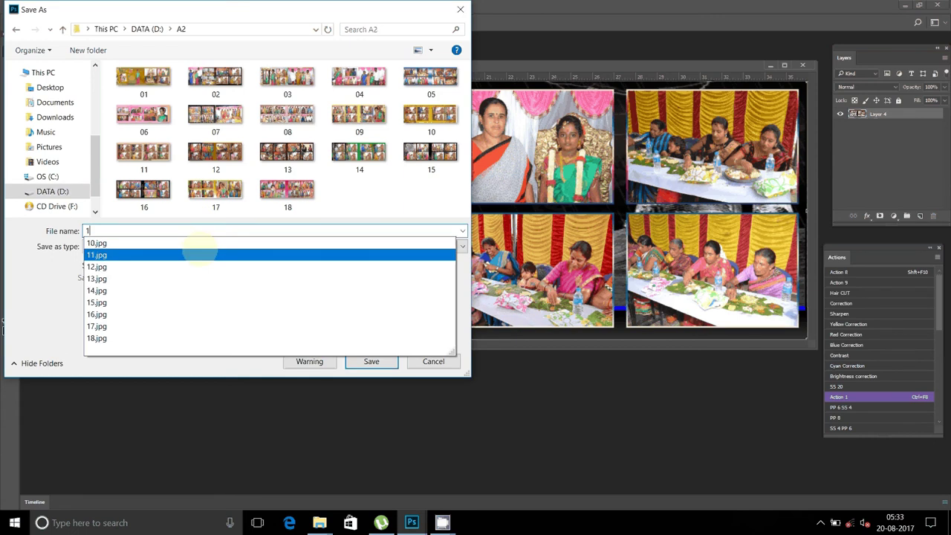
type("9")
left_click(371, 361)
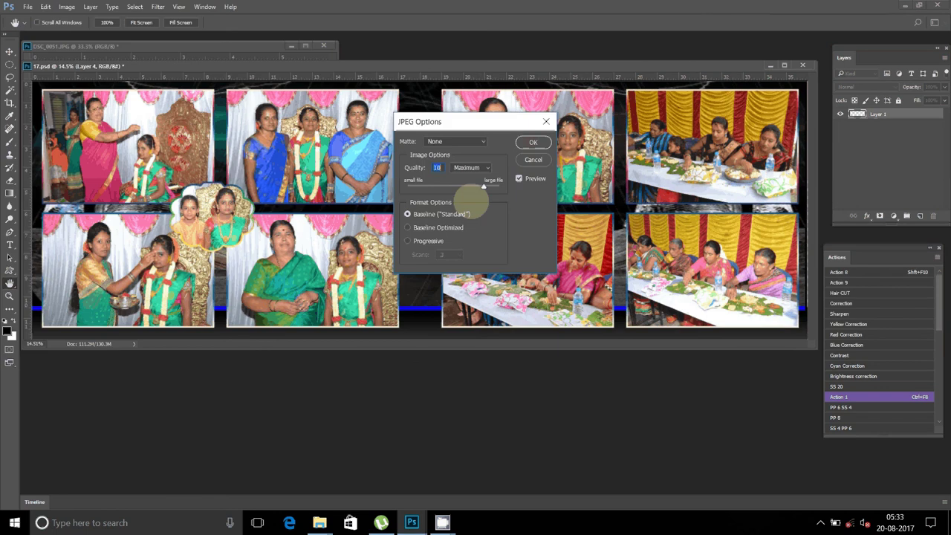
key("Return")
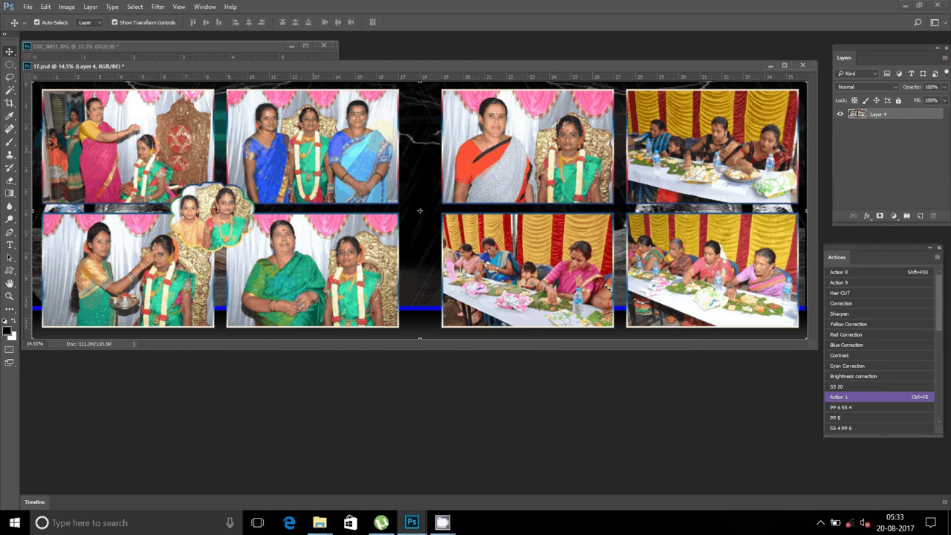
Dismiss the Open dialog and close 17.psd and DSC_0051.JPG without saving
key("ctrl+o")
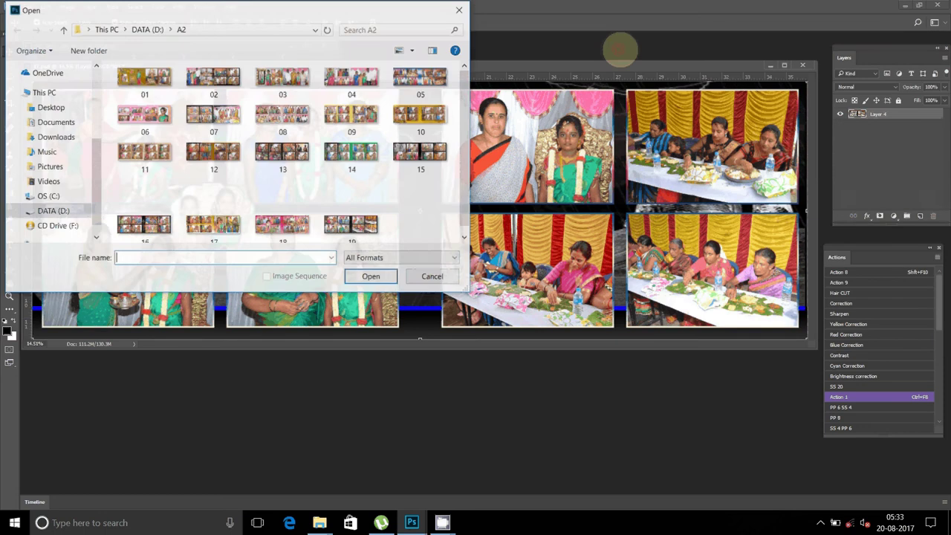
type("19")
left_click(415, 279)
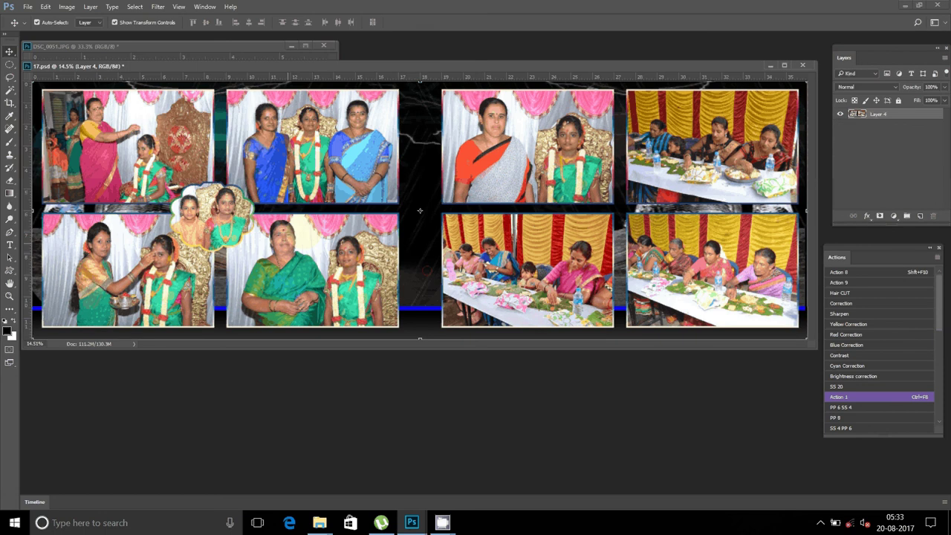
key("ctrl+w")
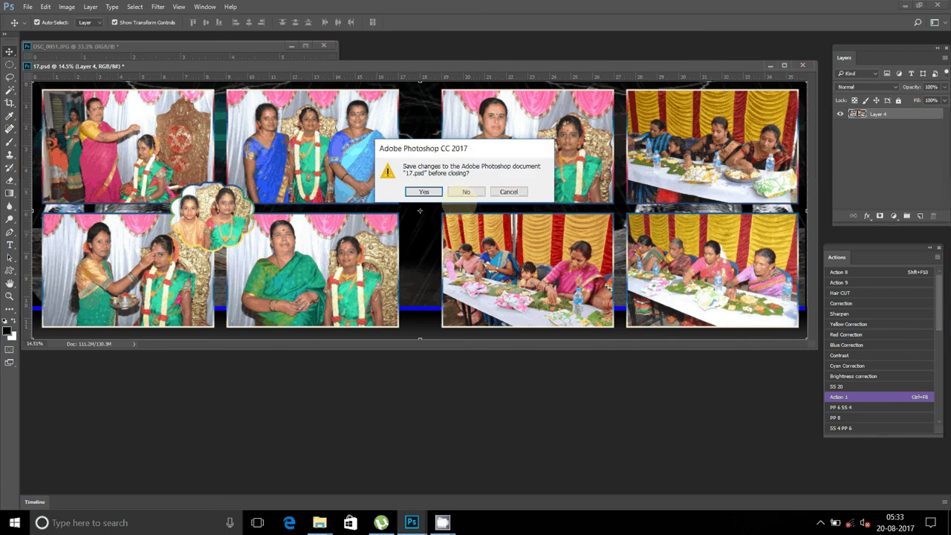
left_click(466, 192)
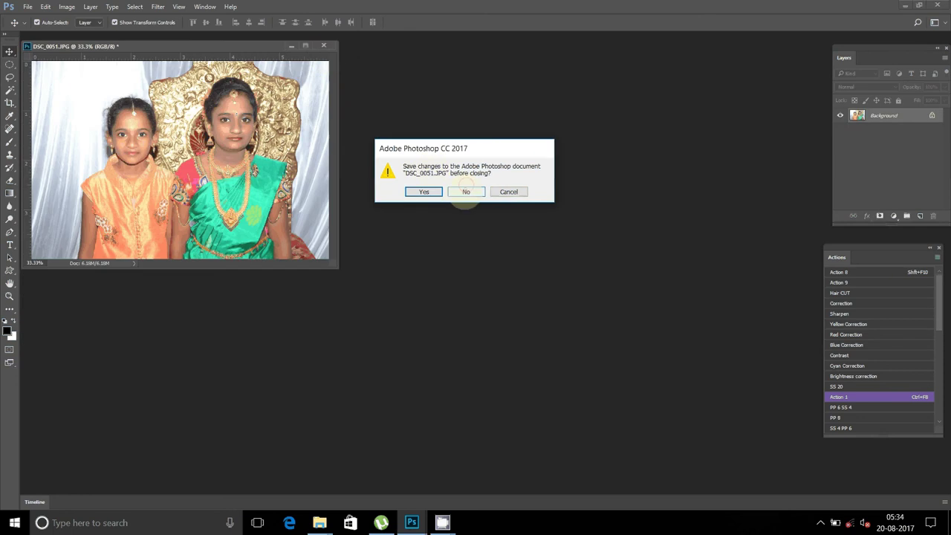
left_click(465, 192)
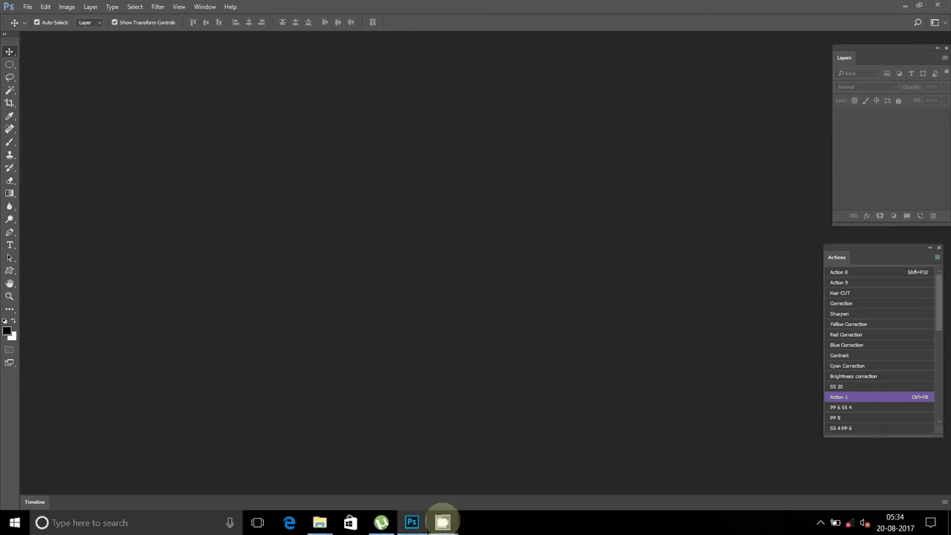